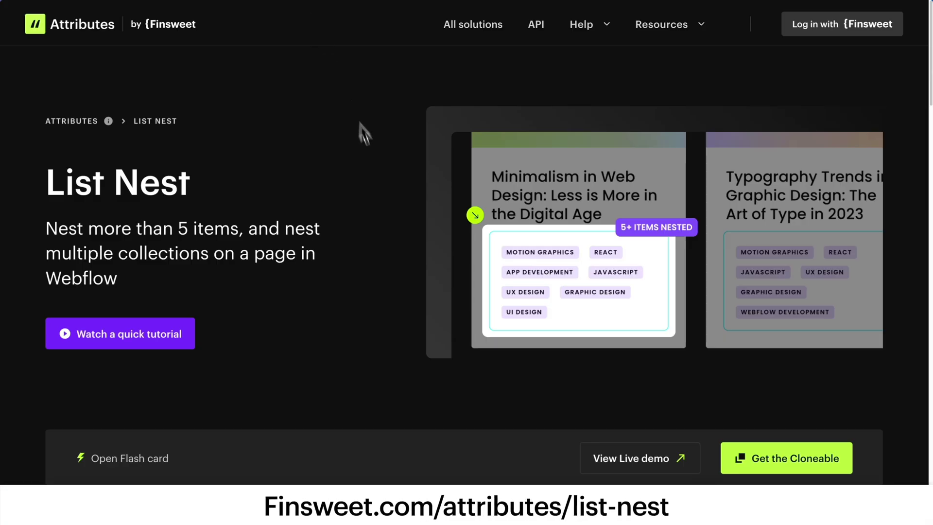
Copy the Finsweet Attributes script and paste it into the page's head code
scroll(387, 200, down, 10)
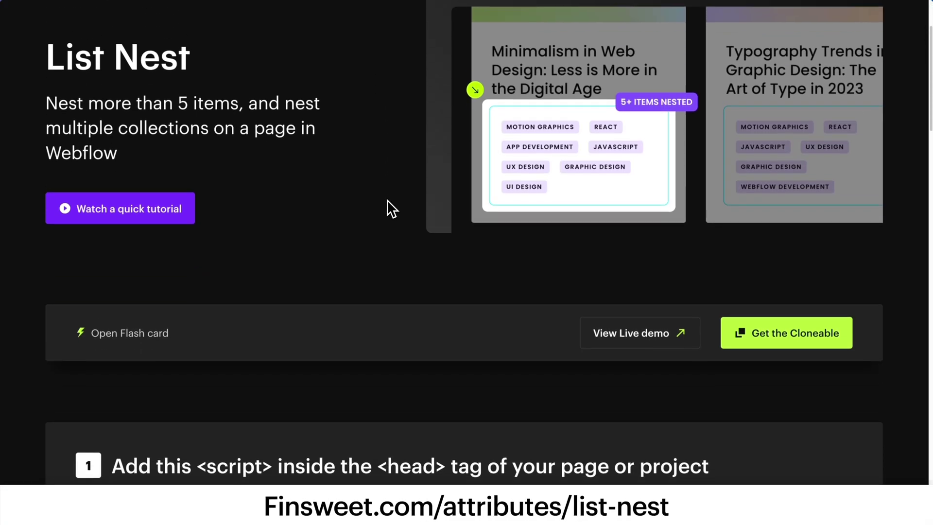
scroll(388, 200, down, 15)
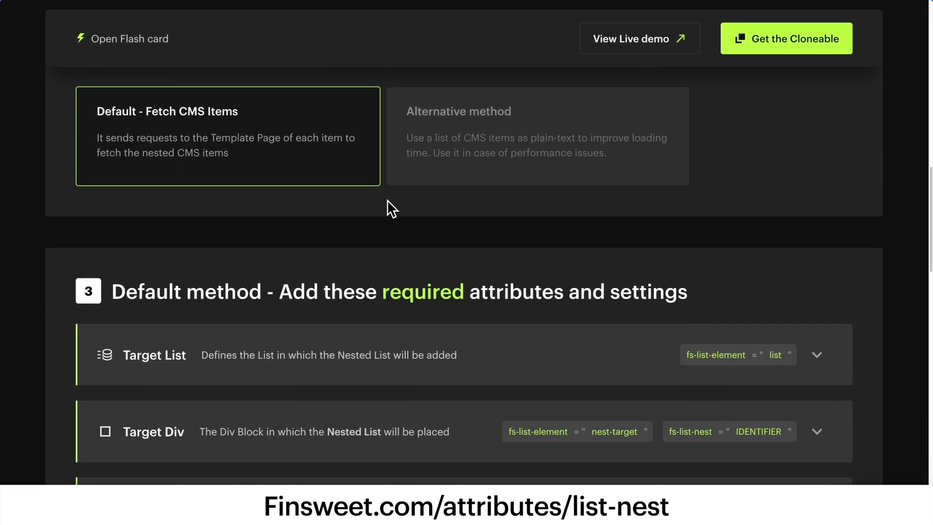
scroll(392, 208, down, 5)
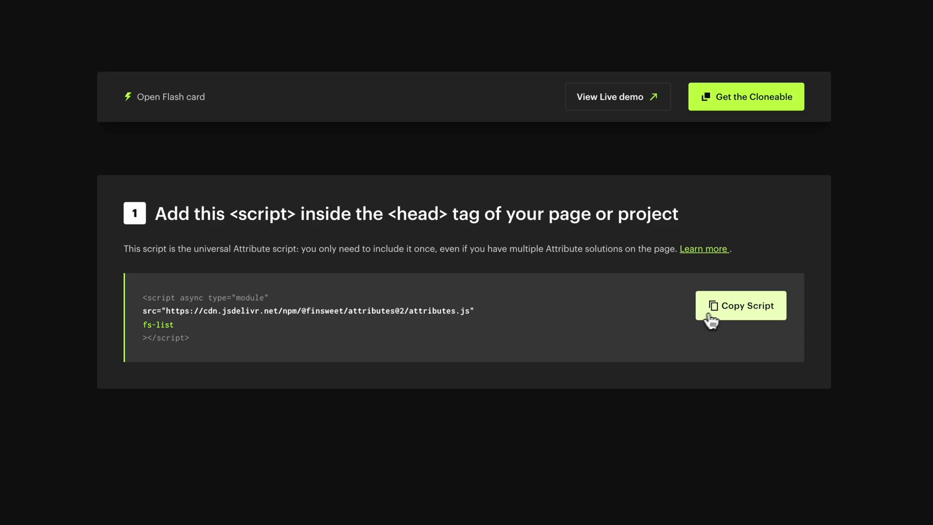
click(729, 315)
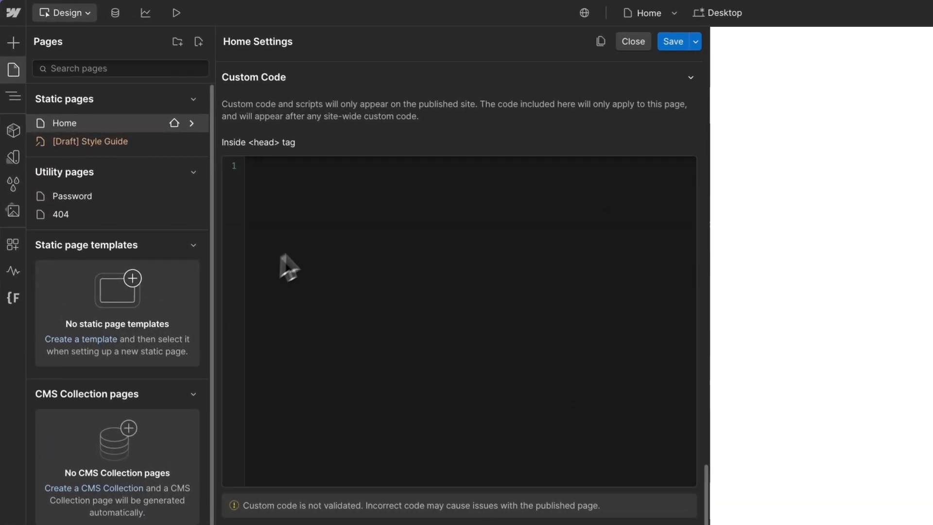
click(352, 202)
key(ctrl+v)
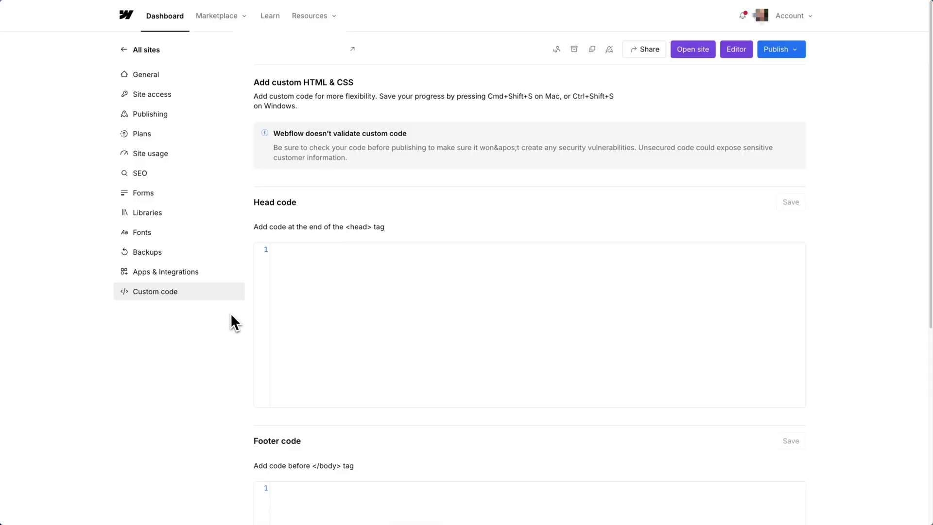
Paste the fs-list script into the site-wide Head code and save it
click(338, 281)
key(ctrl+v)
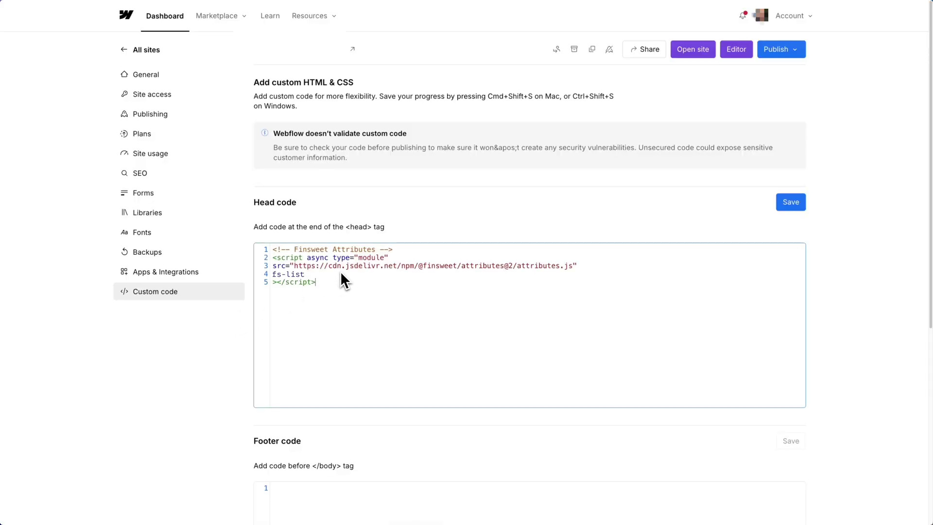
click(791, 203)
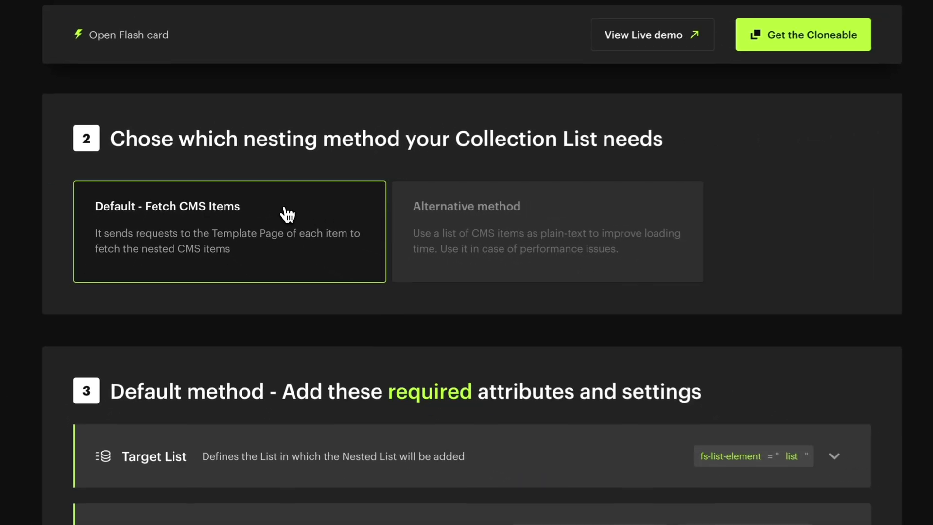
Scroll to step 3, expand Target List, and copy the attribute name fs-list-element
scroll(354, 231, down, 5)
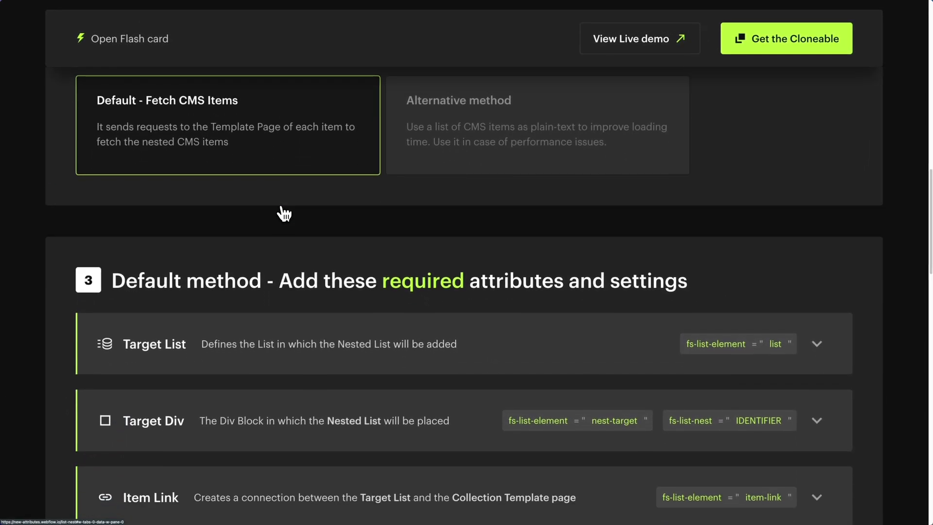
scroll(283, 212, down, 1)
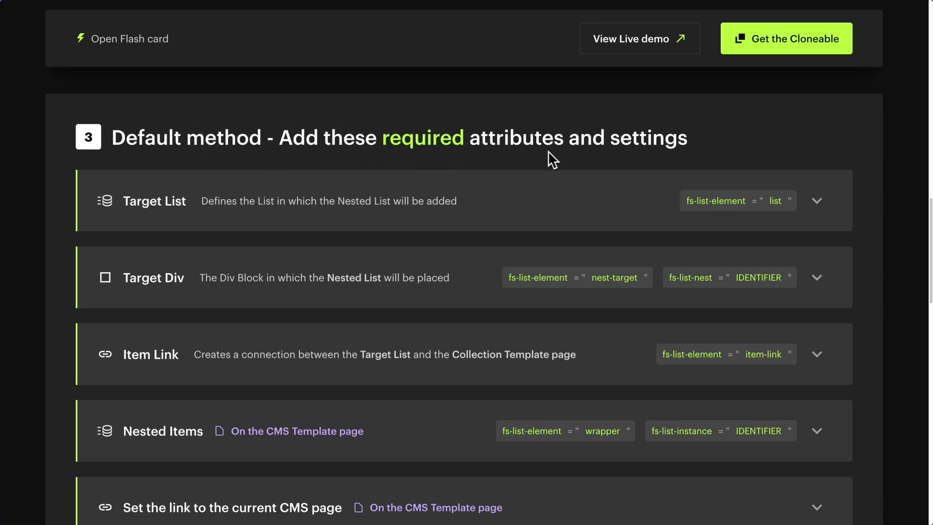
click(385, 199)
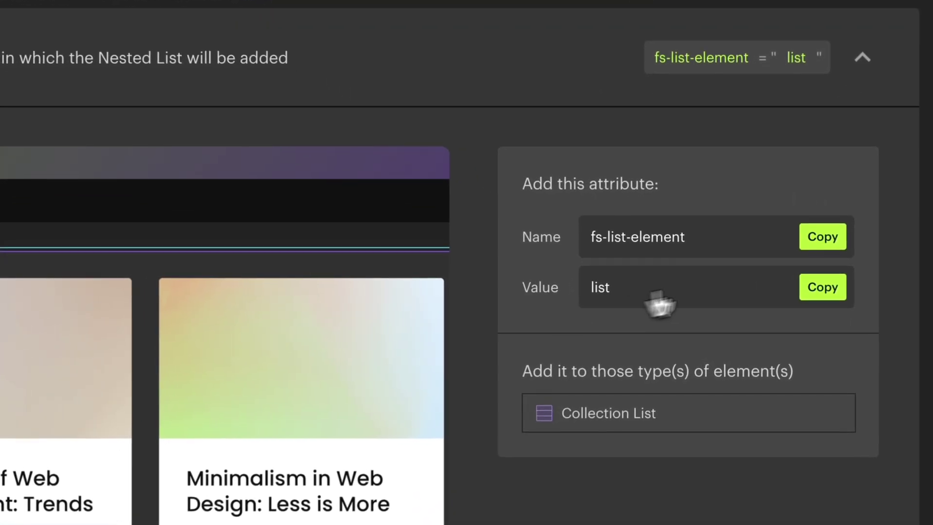
click(806, 243)
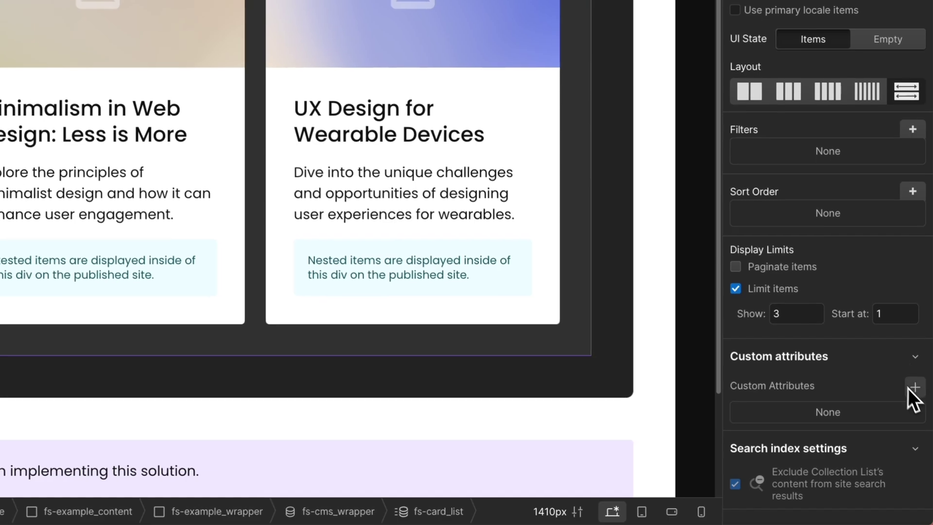
Add custom attribute fs-list-element to fs-card_list and copy the value 'list' for it
click(914, 388)
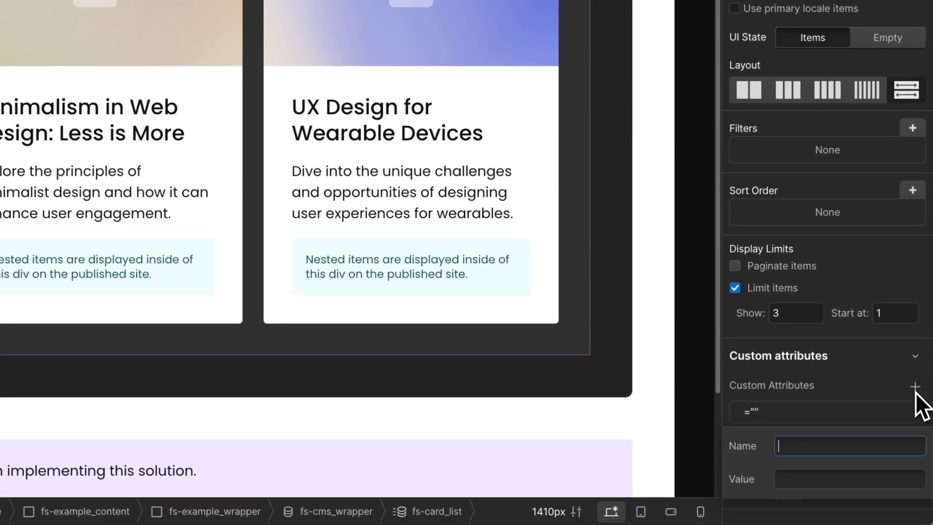
key(ctrl+v)
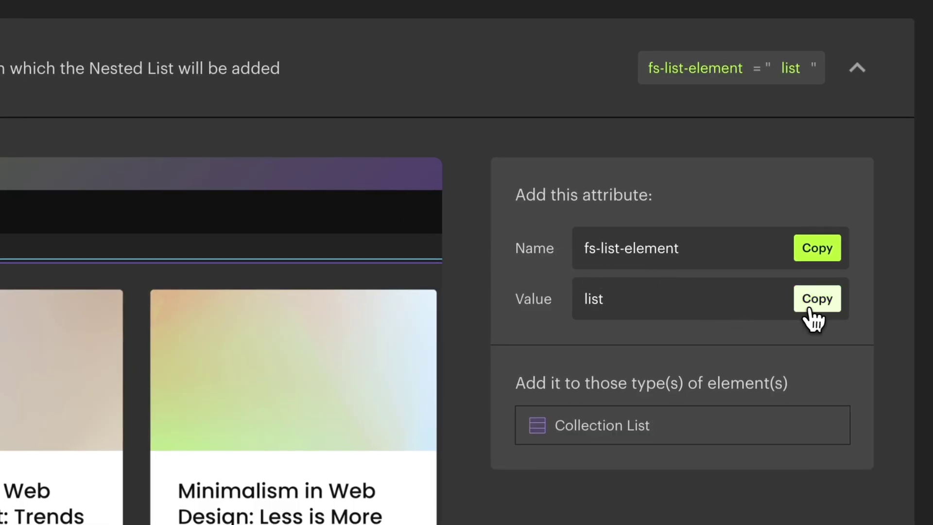
click(814, 311)
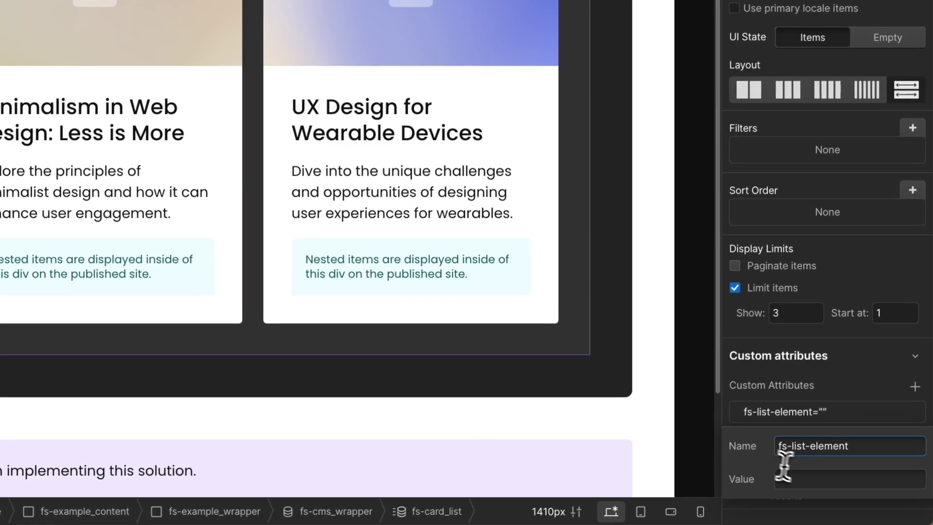
click(815, 480)
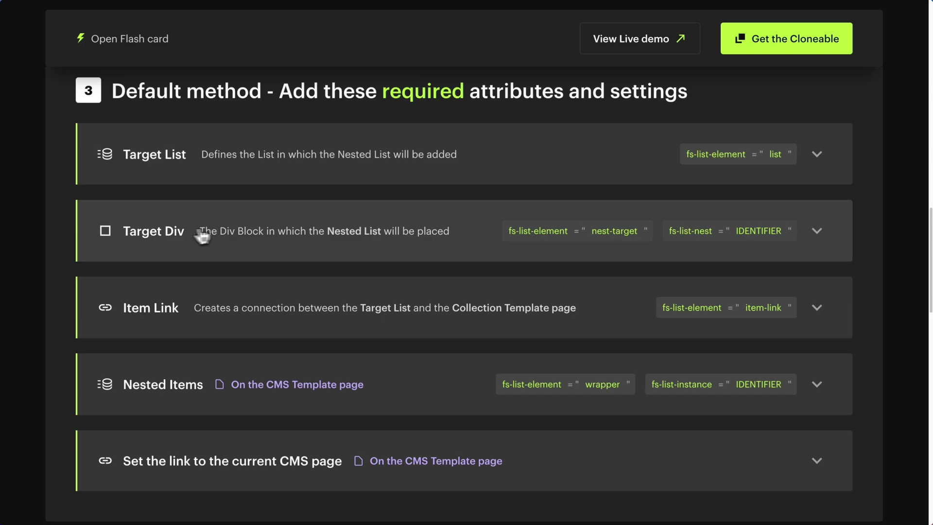
Give the fs-list_target div the custom attribute fs-list-element with value nest-target
click(297, 250)
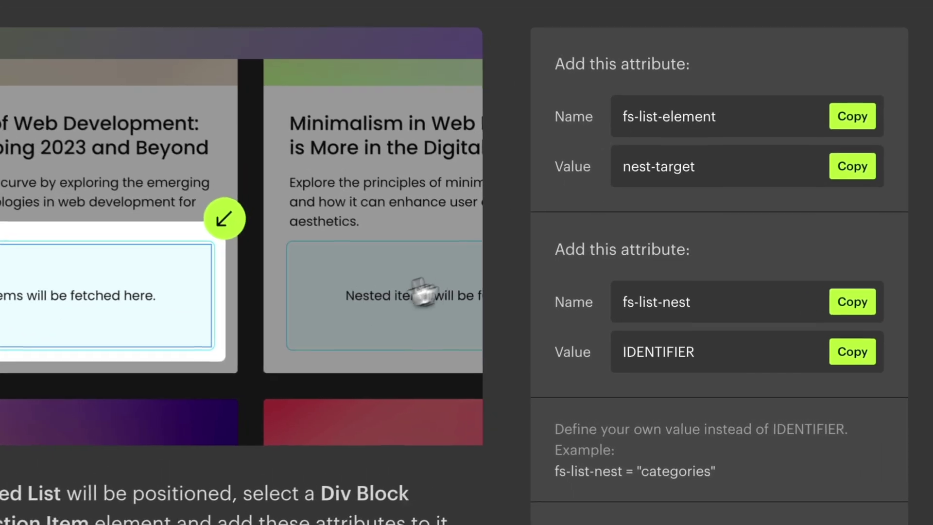
click(855, 117)
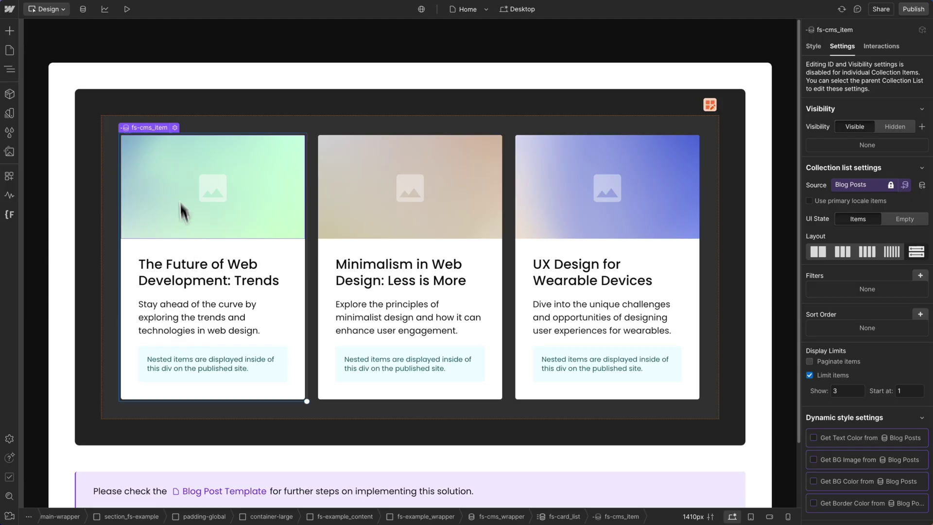
click(221, 352)
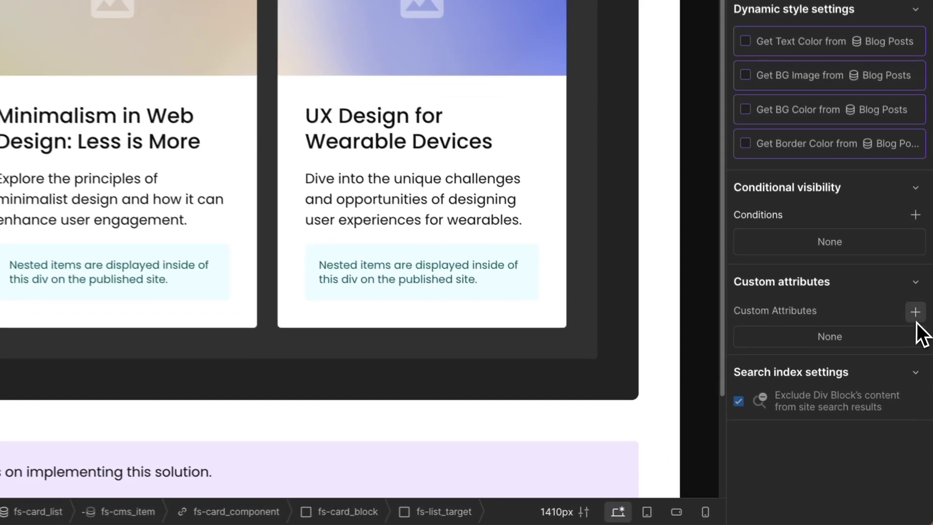
click(919, 350)
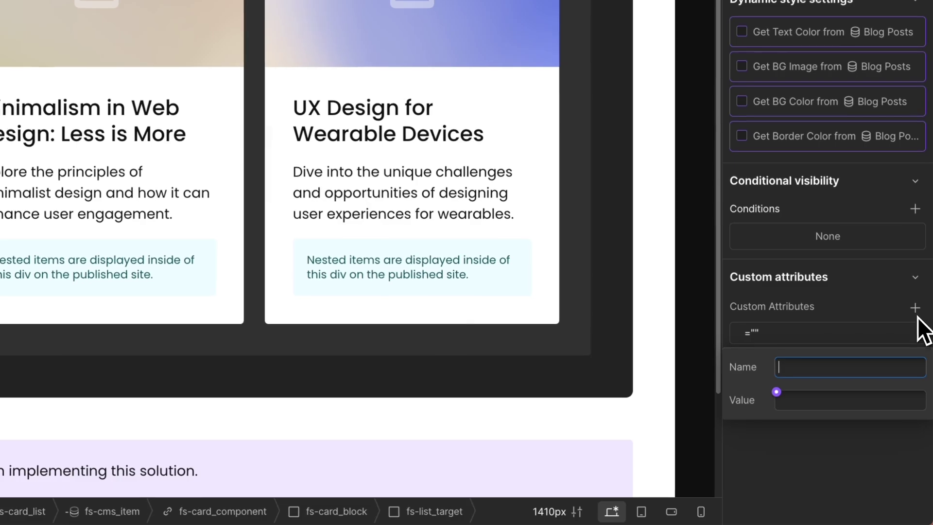
key(ctrl+v)
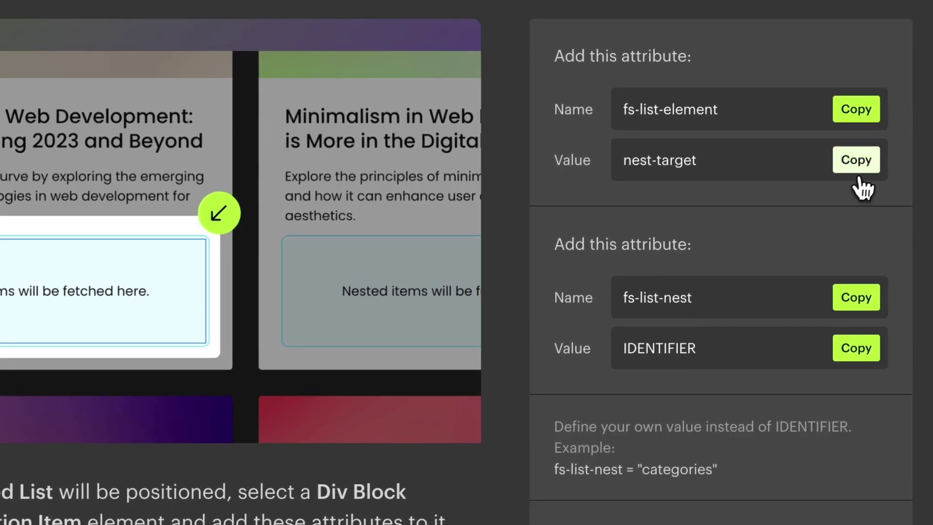
click(863, 187)
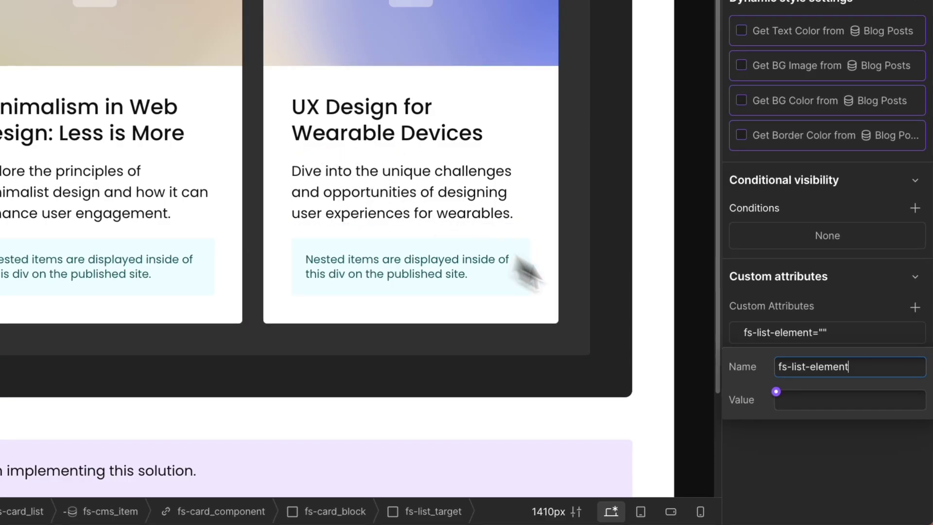
click(810, 395)
key(ctrl+v)
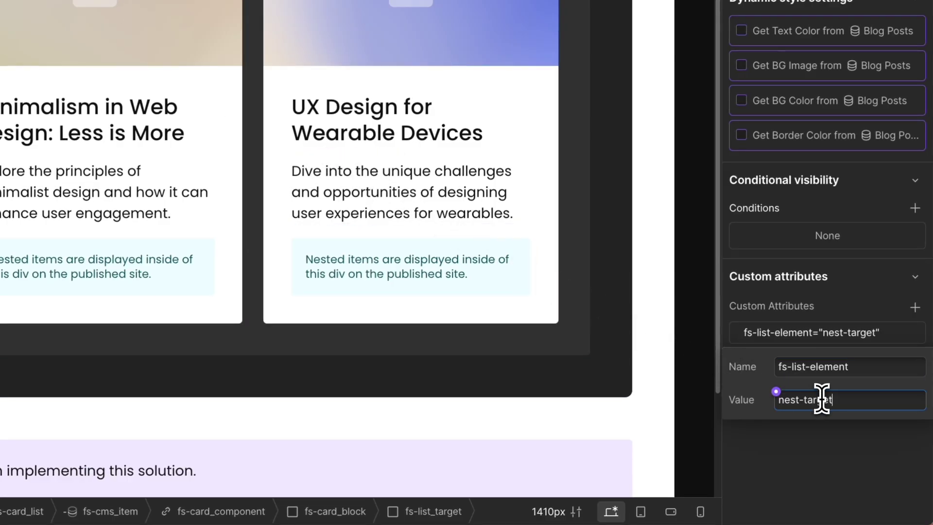
key(Return)
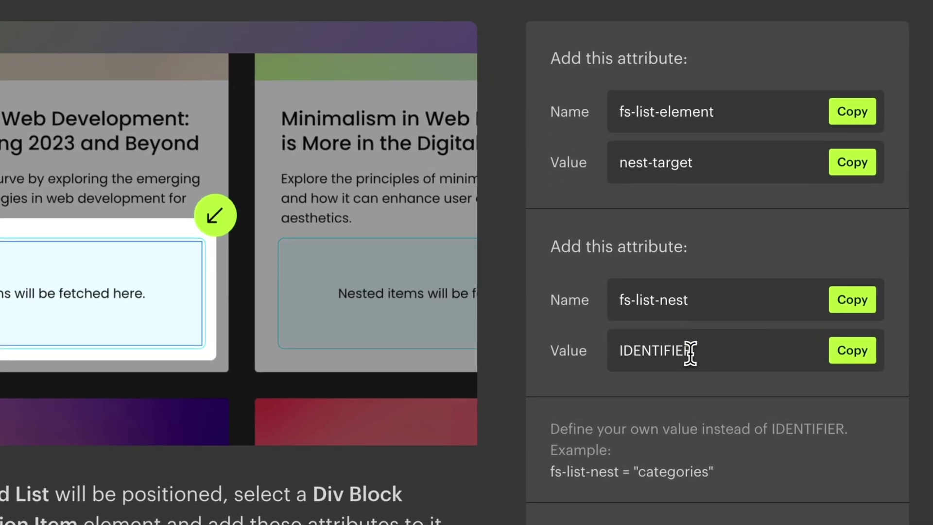
Add a second attribute fs-list-nest, value categories, to the nest target div
drag(691, 360, 640, 360)
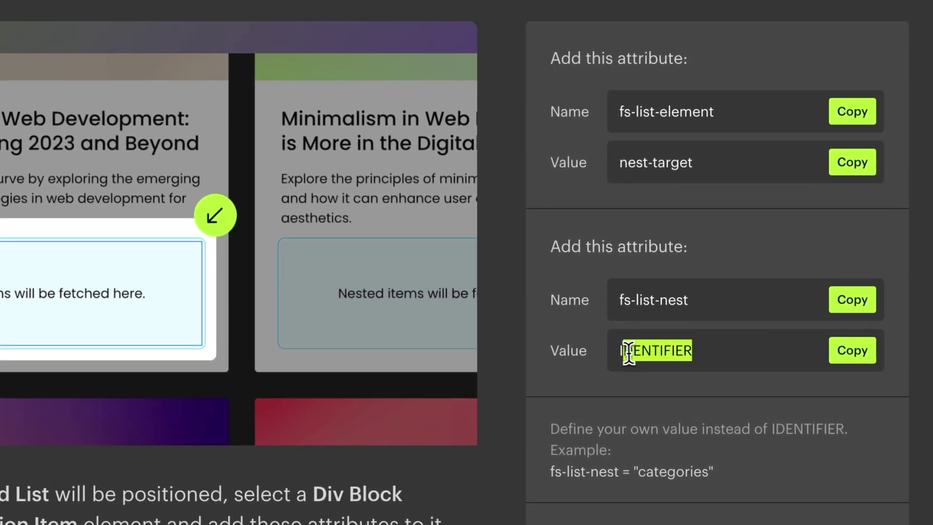
click(707, 360)
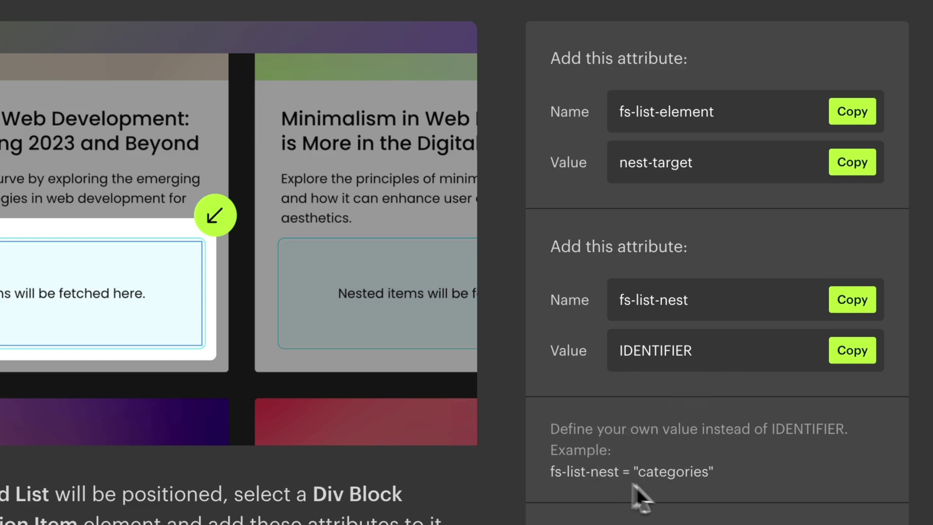
drag(709, 472, 637, 472)
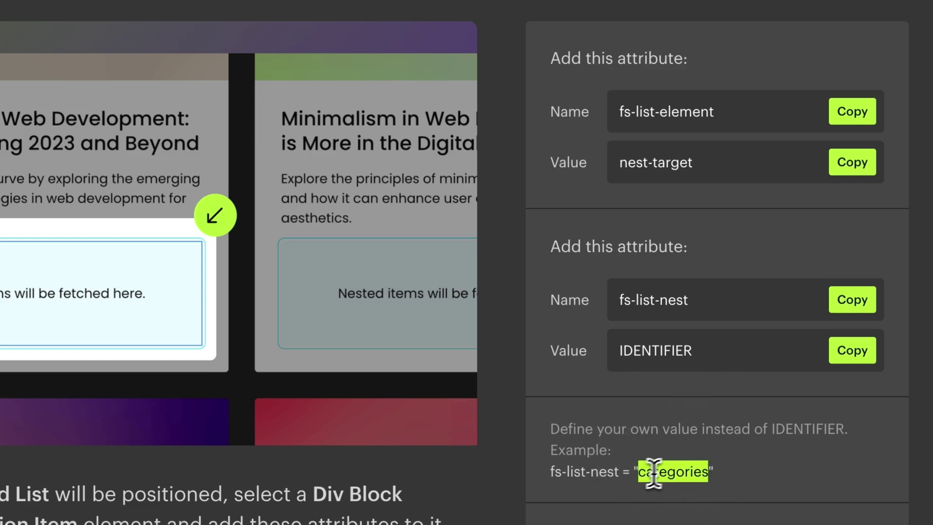
click(748, 462)
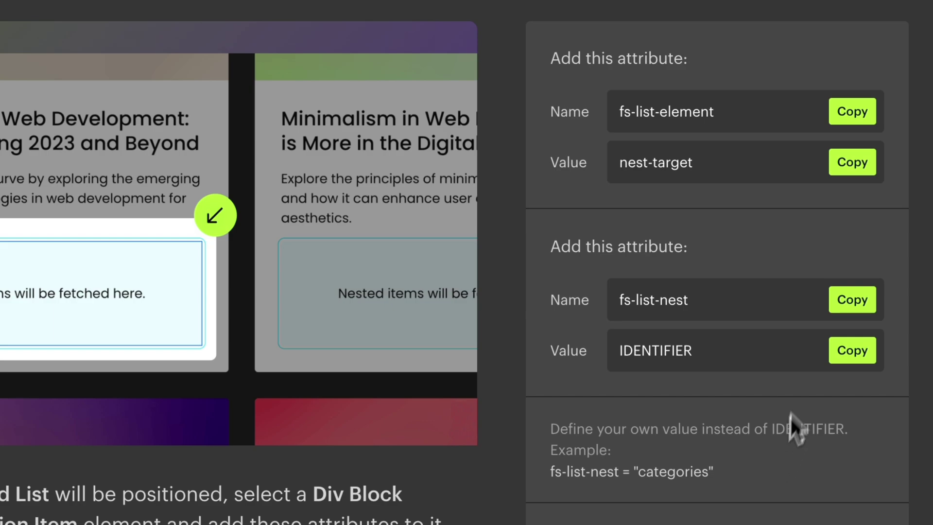
click(845, 306)
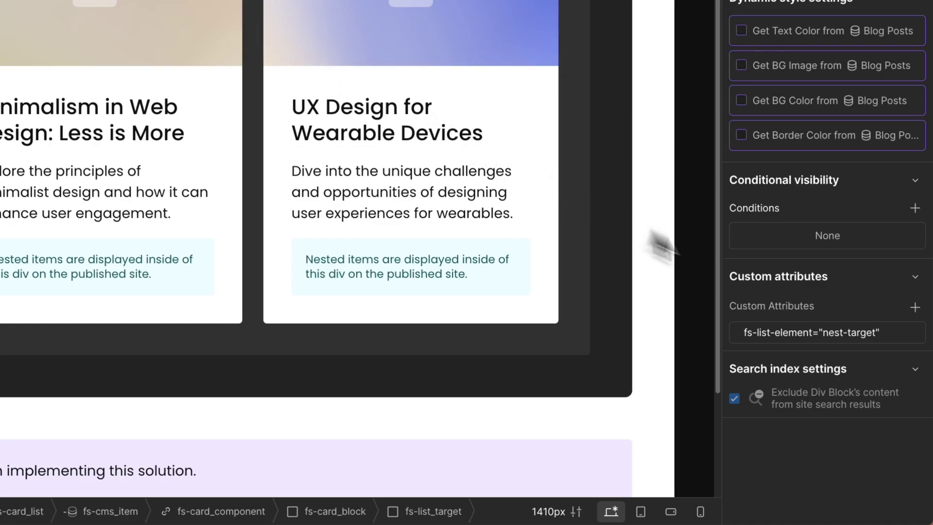
click(914, 307)
key(ctrl+v)
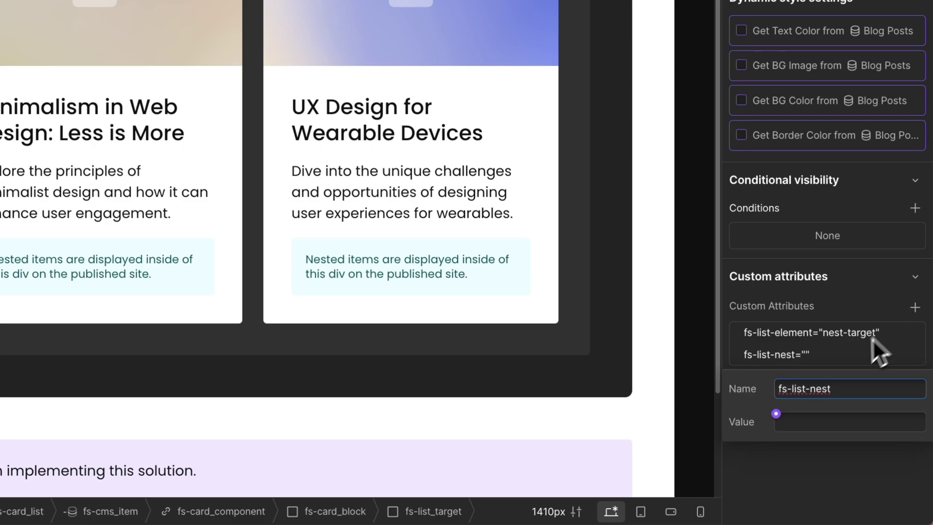
click(823, 421)
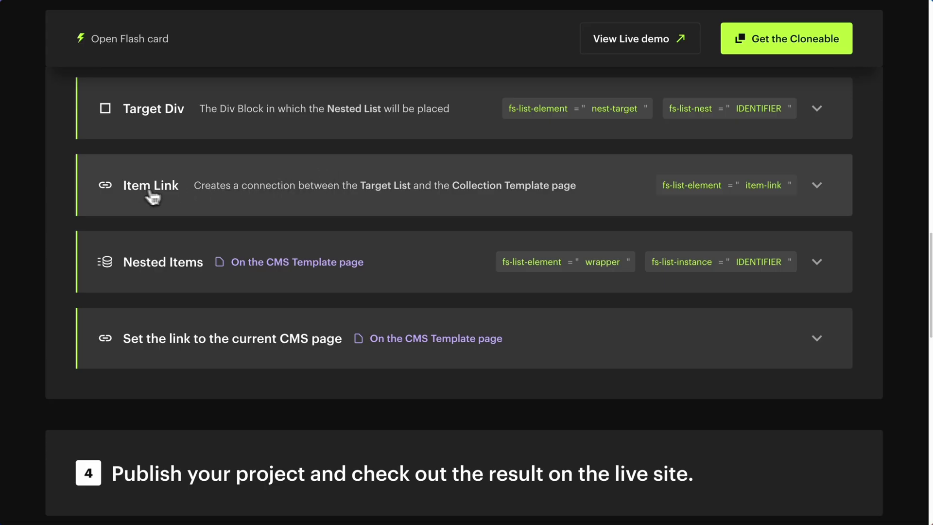
click(190, 200)
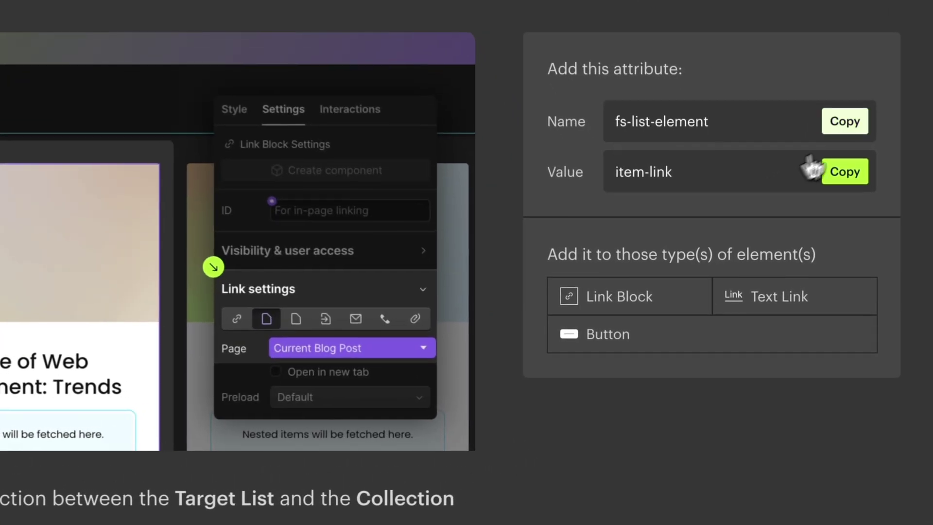
Give the fs-card_component link block the attribute fs-list-element with value item-link
click(792, 221)
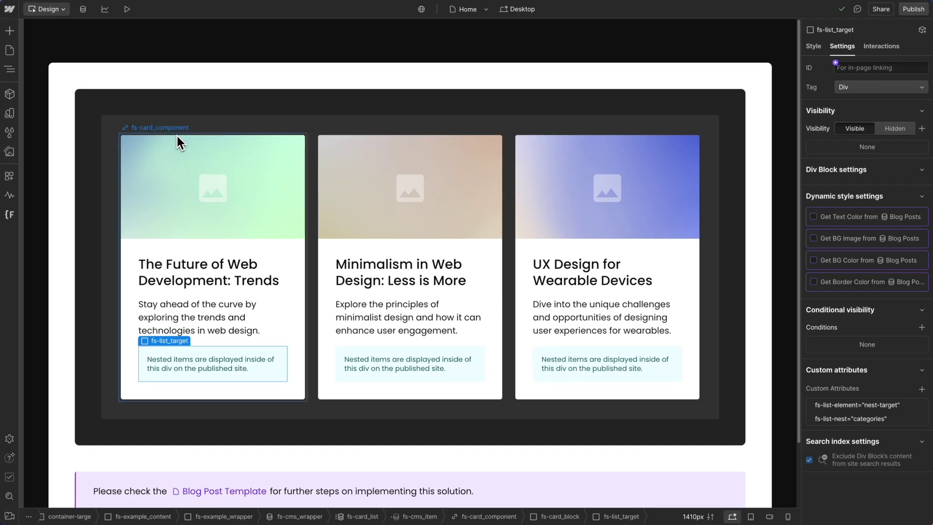
click(177, 136)
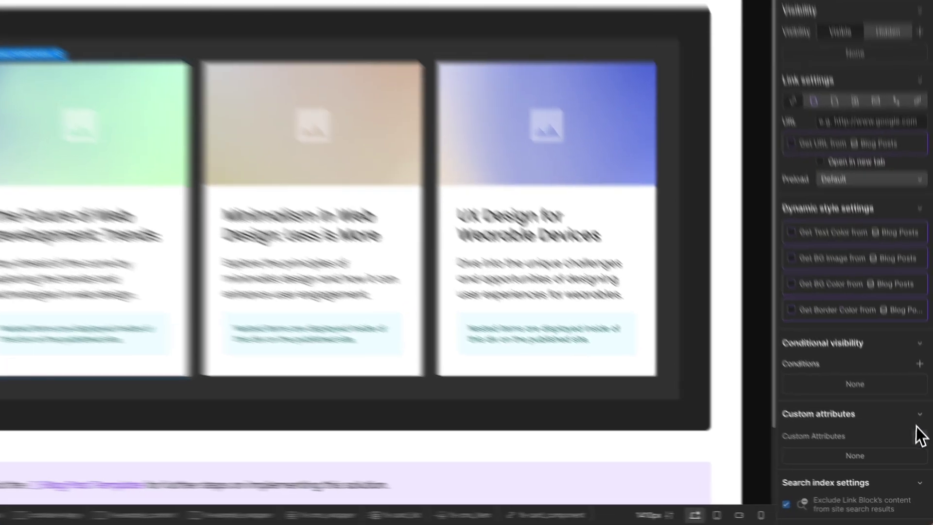
click(921, 450)
key(ctrl+v)
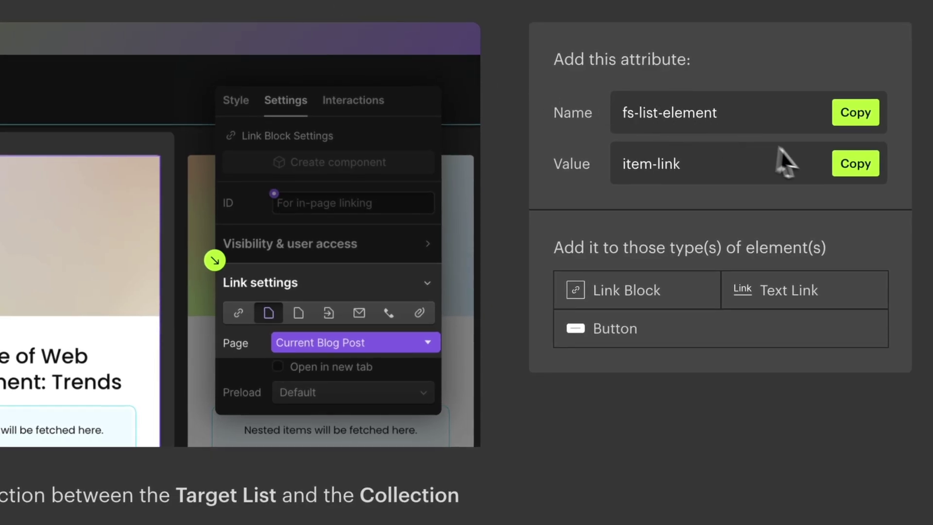
click(846, 167)
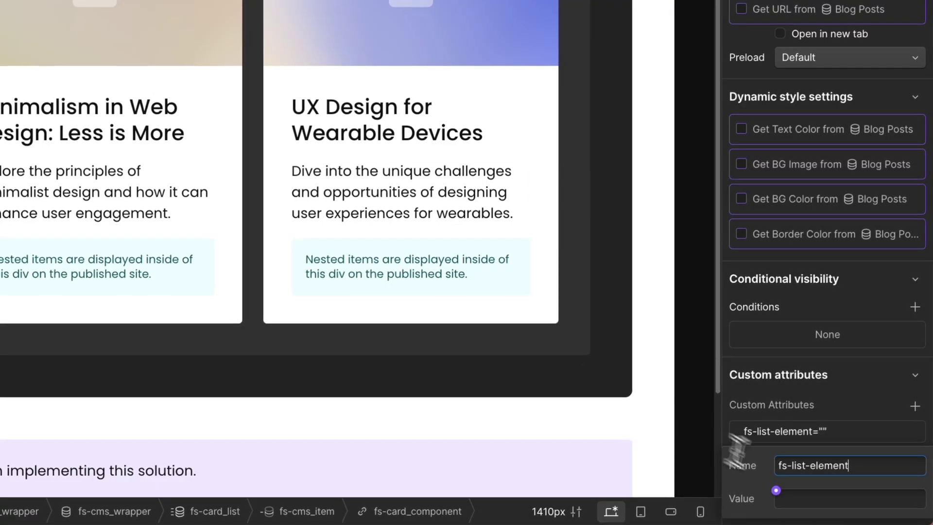
click(820, 497)
key(ctrl+v)
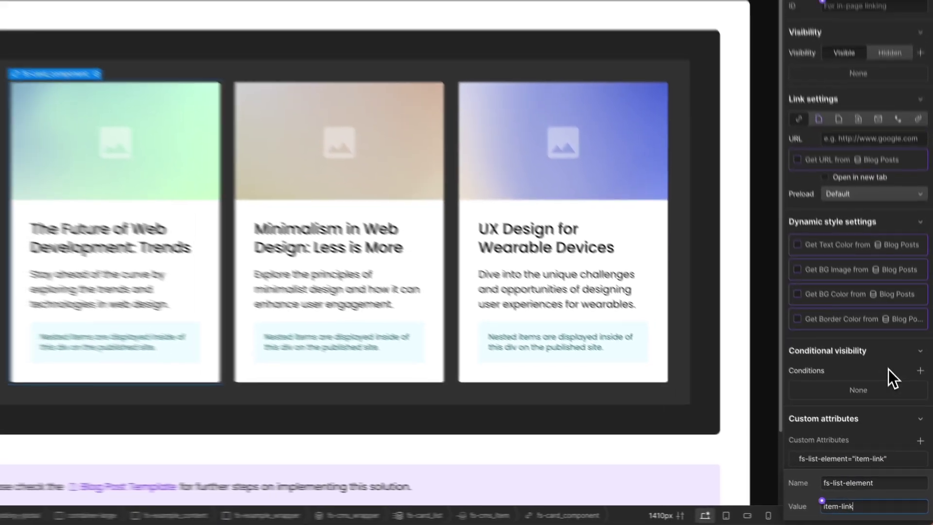
Confirm the attribute and link the blog card to the Current Blog Post collection page
key(Return)
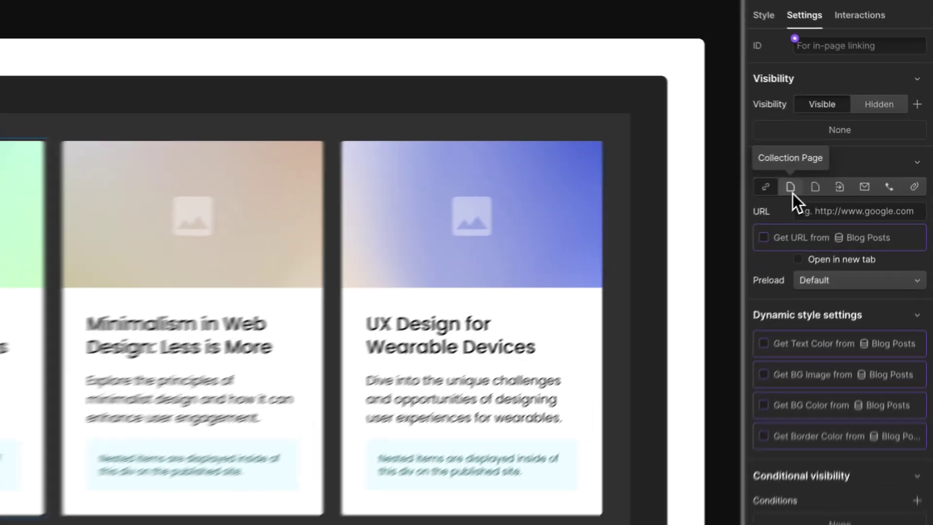
click(833, 167)
click(851, 184)
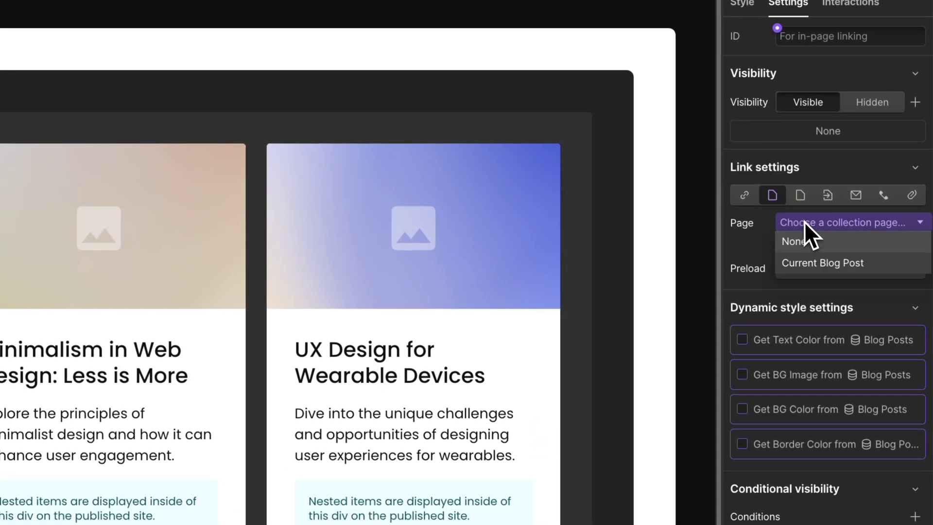
click(833, 263)
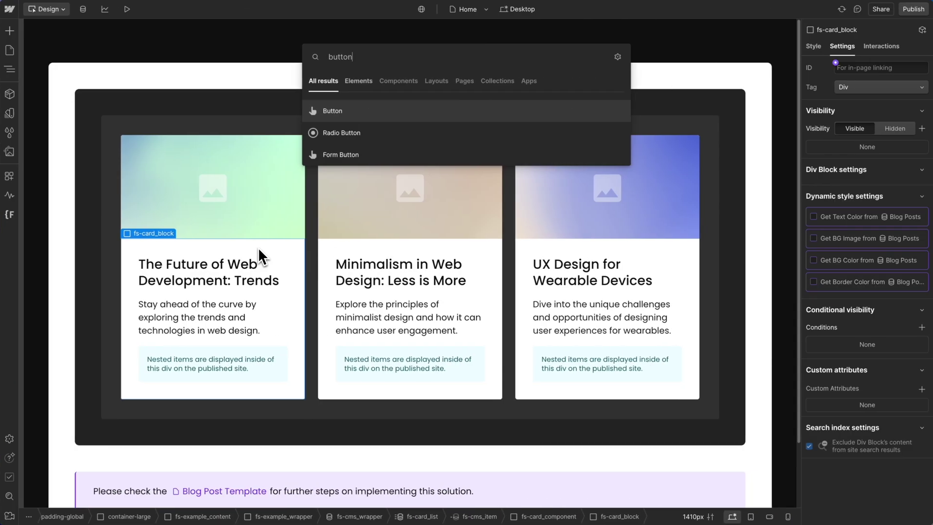
Add a button inside the card that also links to Current Blog Post
key(Return)
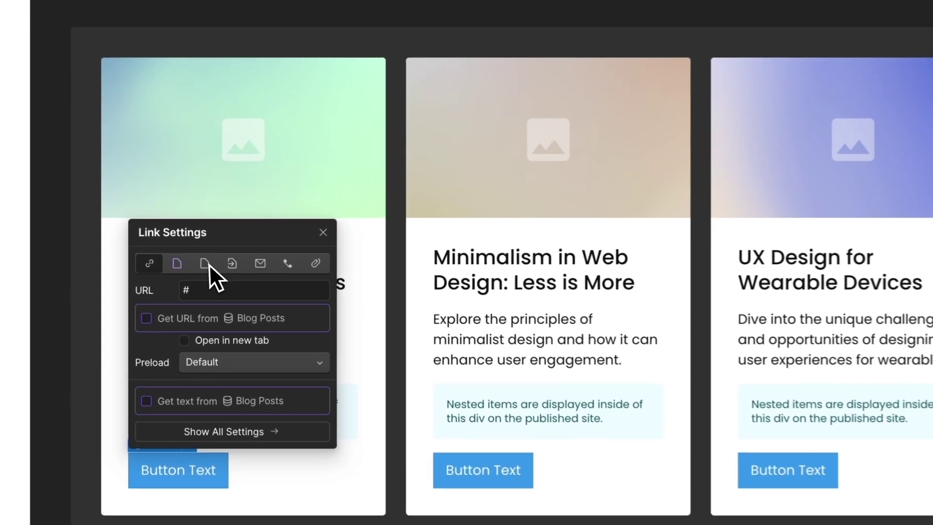
click(169, 268)
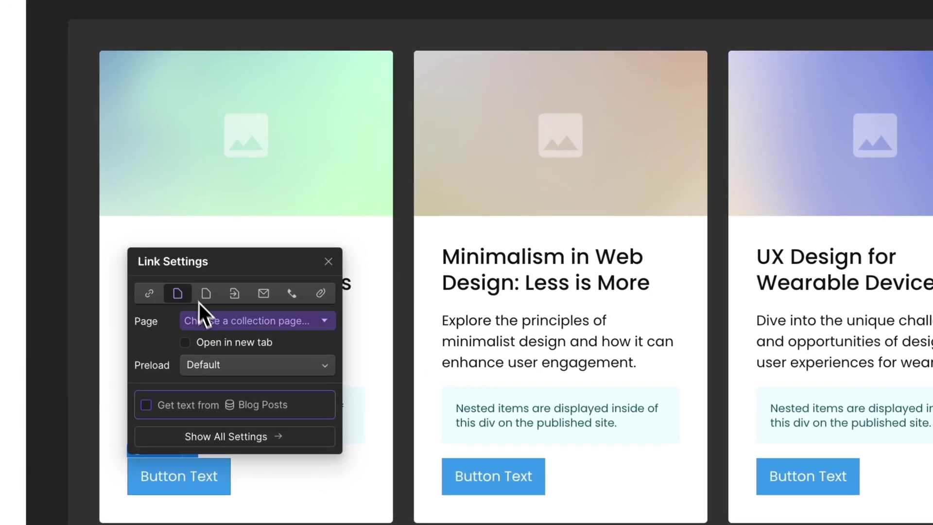
click(204, 321)
click(214, 358)
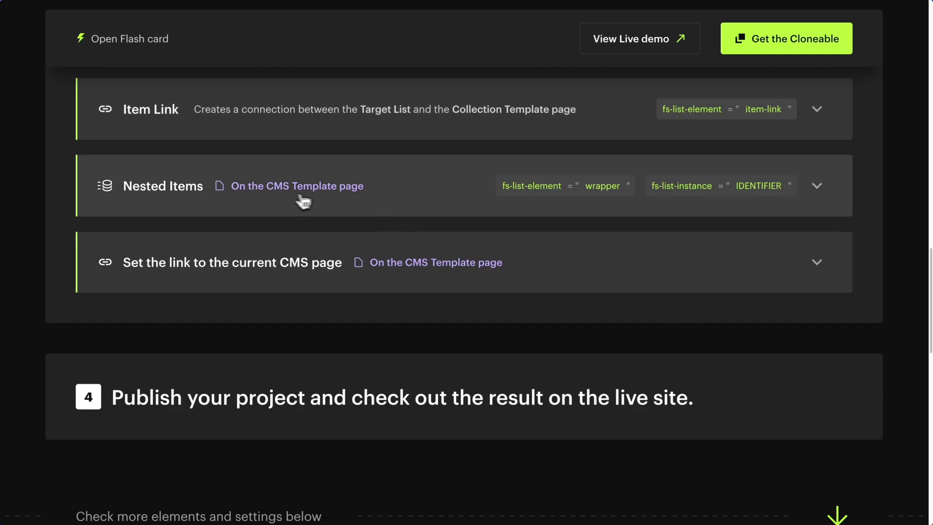
Expand the Nested Items step and copy its fs-list-element attribute name
click(367, 192)
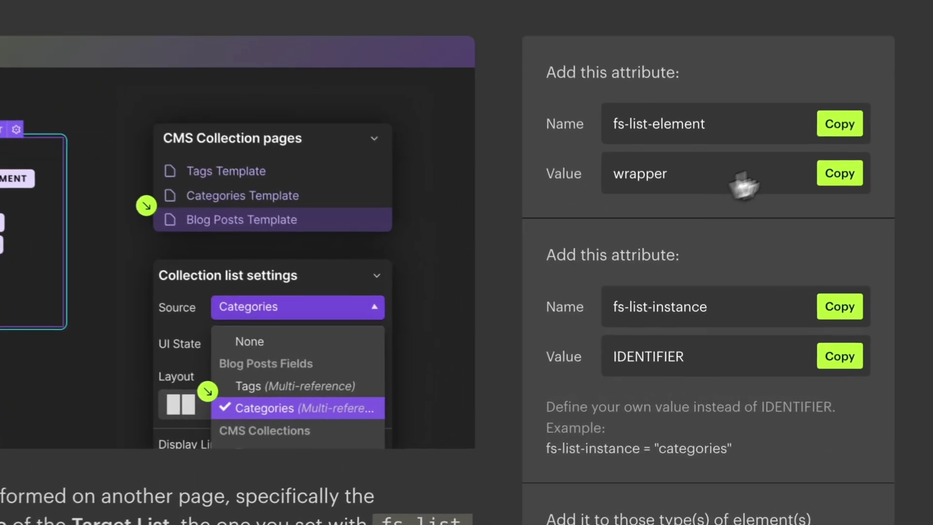
click(792, 220)
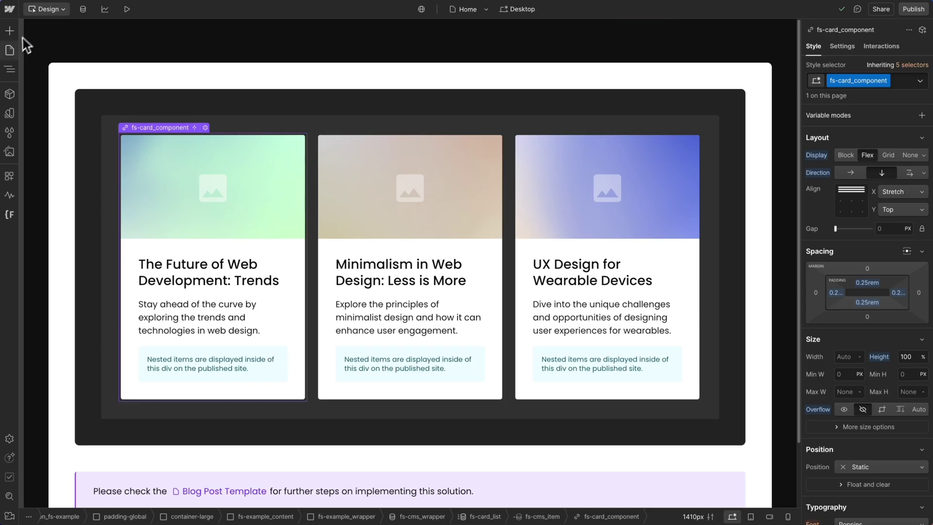
click(11, 52)
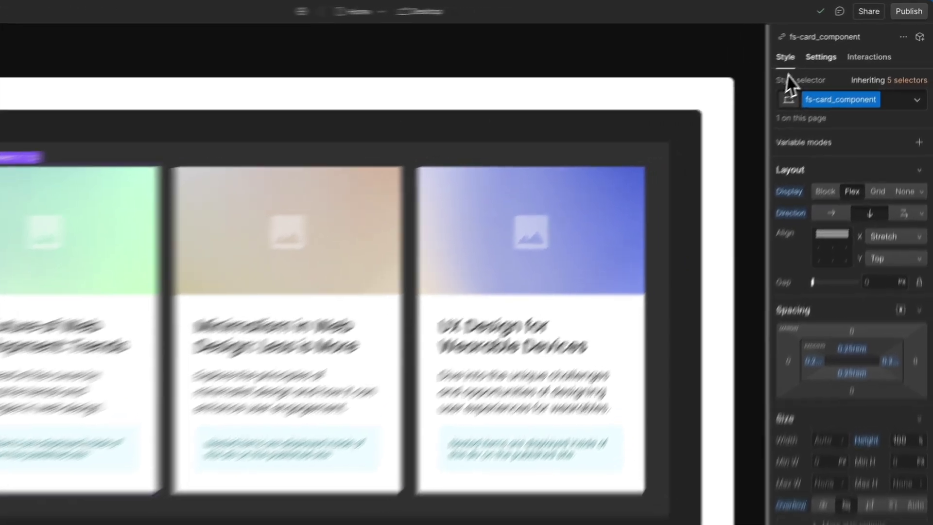
Insert a Collection List on the Blog Posts Template sourced from the Categories multi-reference field
click(820, 57)
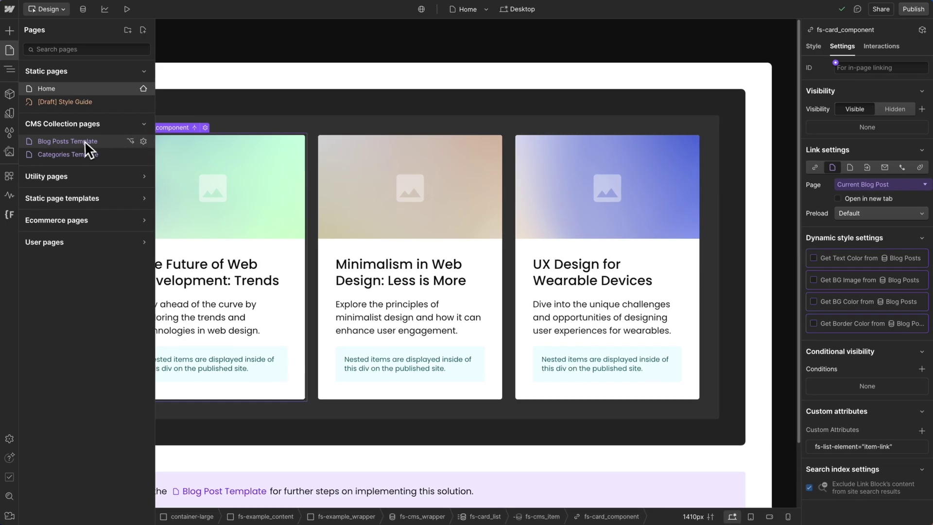
click(92, 142)
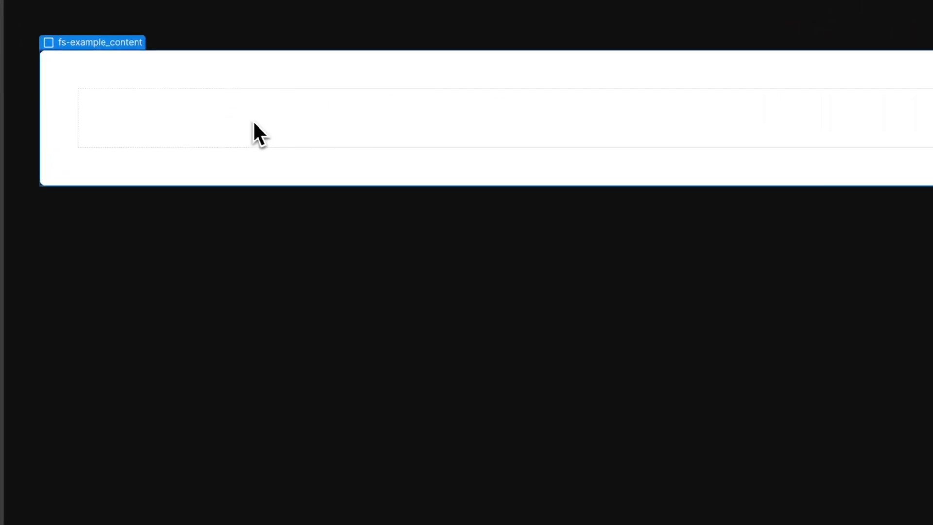
key(ctrl+e)
text(collec)
key(Return)
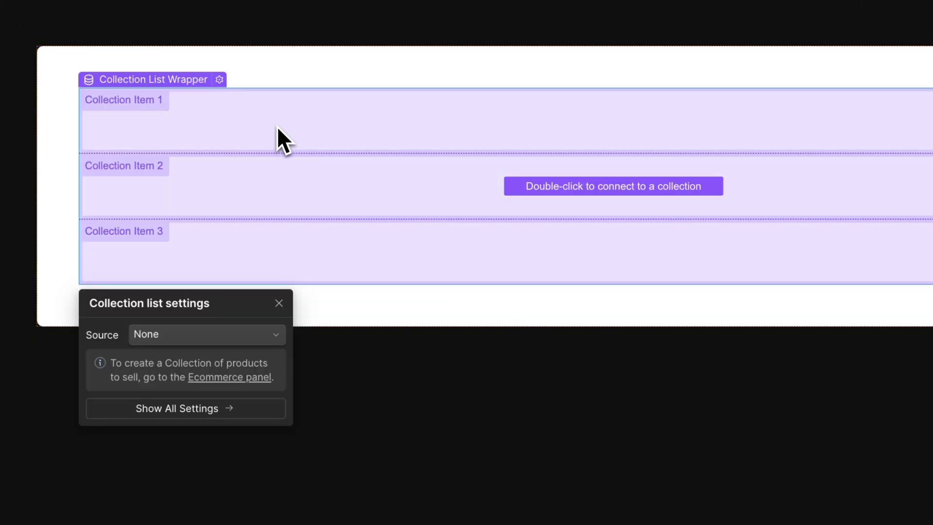
click(214, 334)
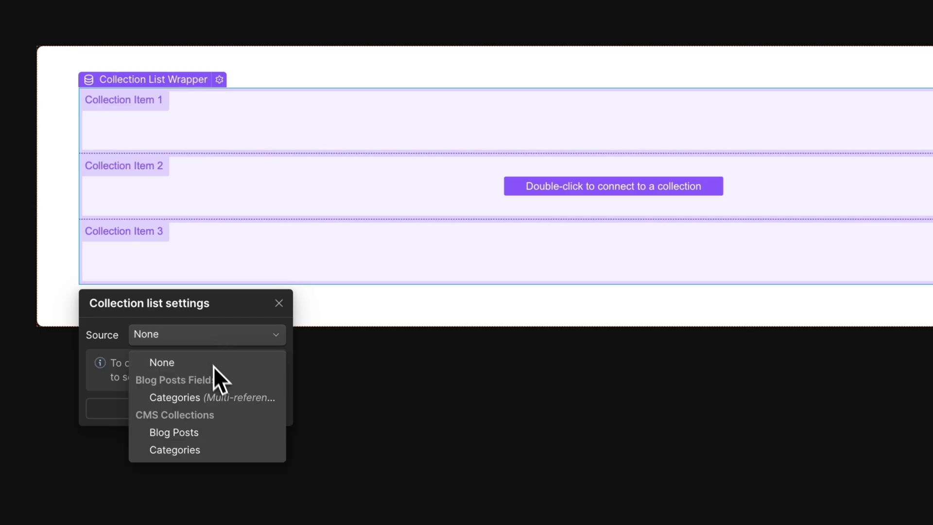
click(261, 402)
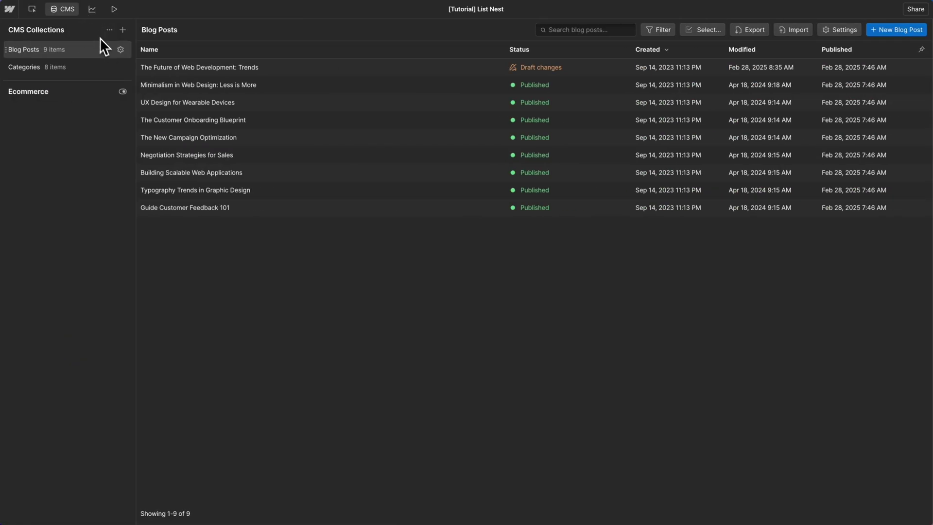
click(120, 50)
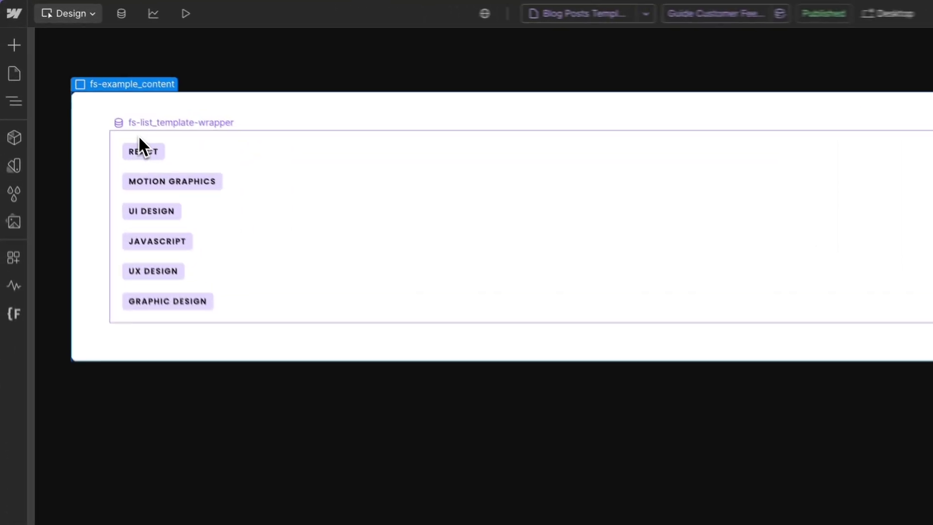
Select fs-list_template-wrapper and add the attribute fs-list-element with value wrapper
click(82, 95)
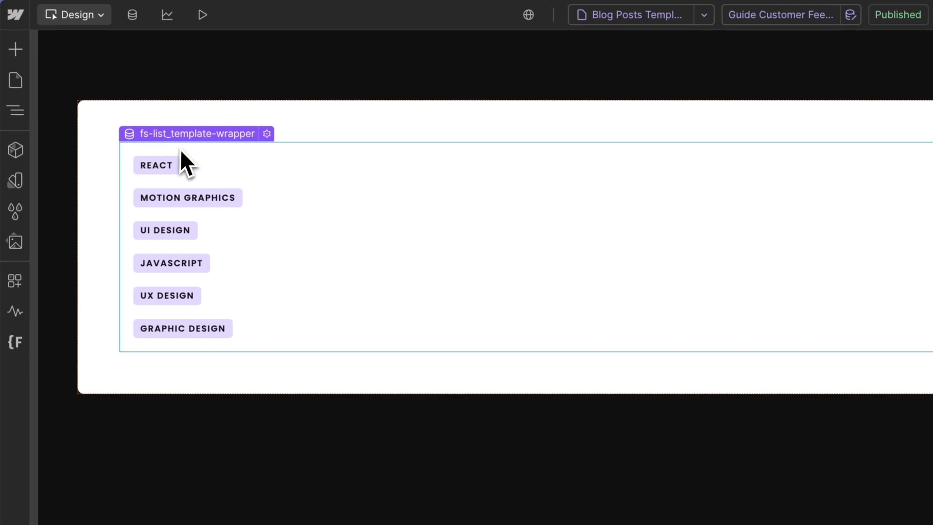
click(24, 111)
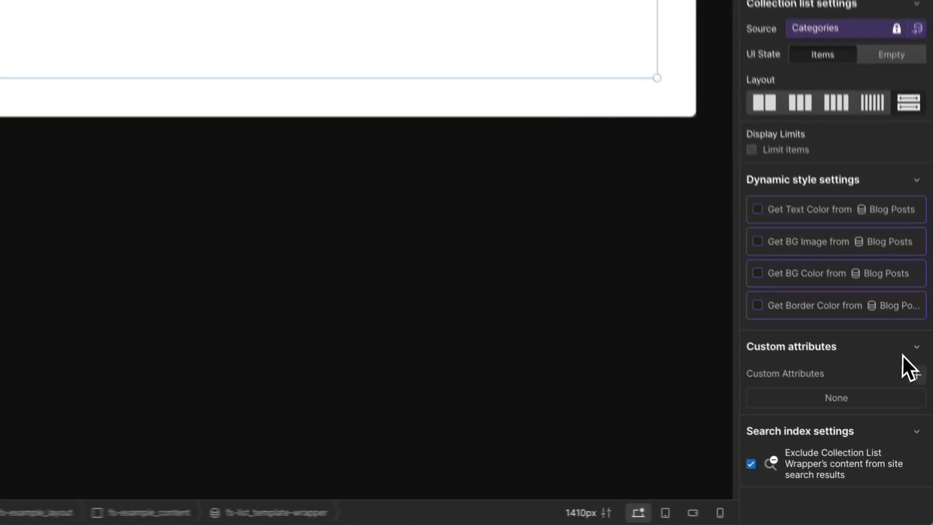
click(922, 422)
key(ctrl+v)
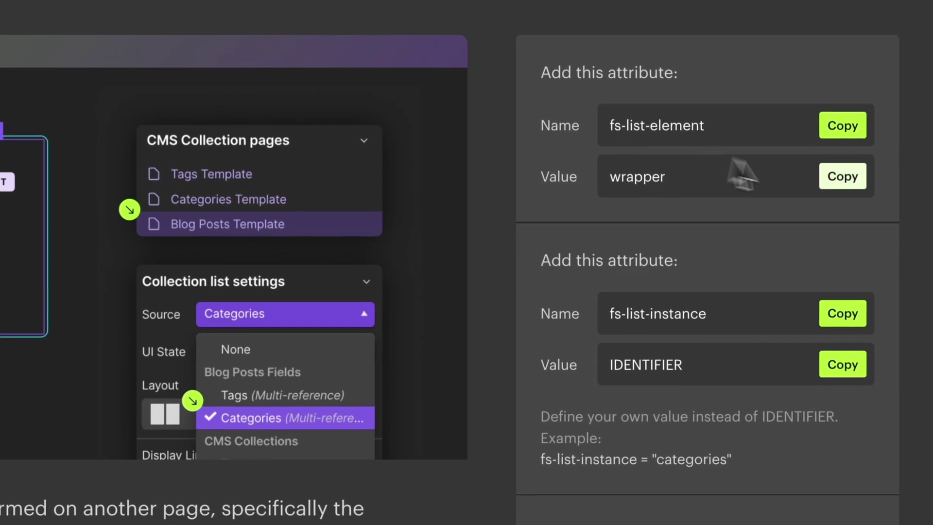
click(851, 182)
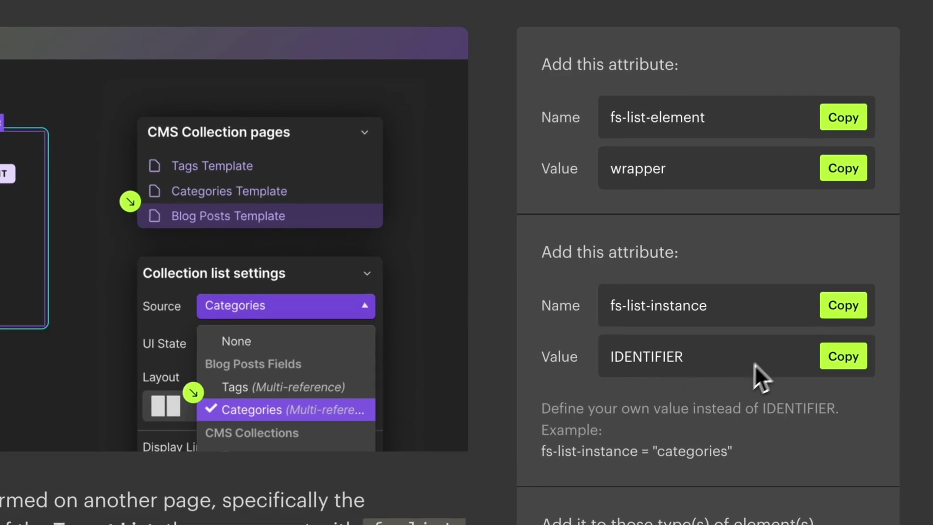
Add a second wrapper attribute fs-list-instance with value categories
click(844, 307)
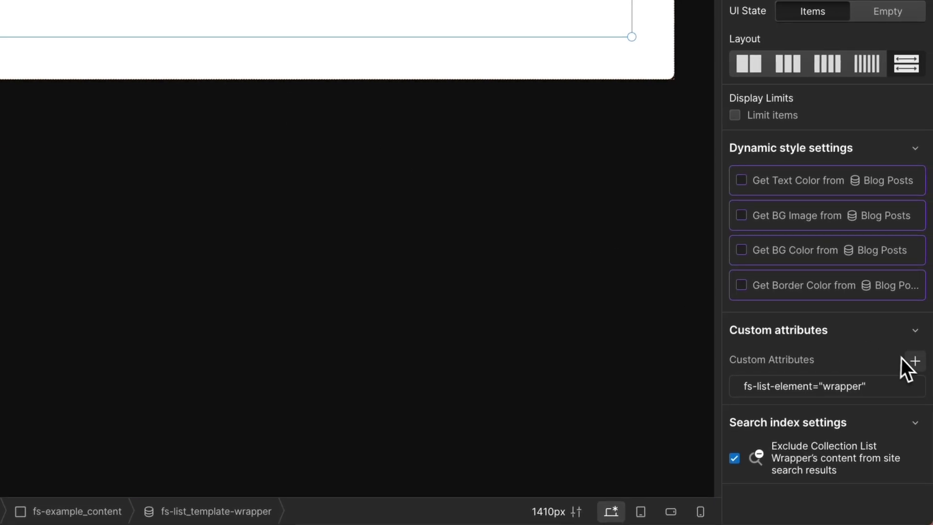
click(910, 360)
key(ctrl+v)
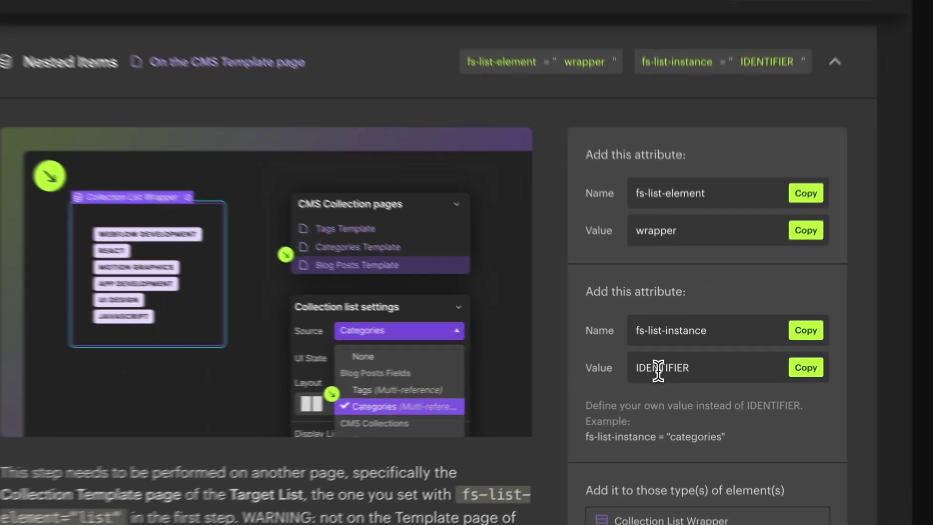
scroll(618, 365, up, 6)
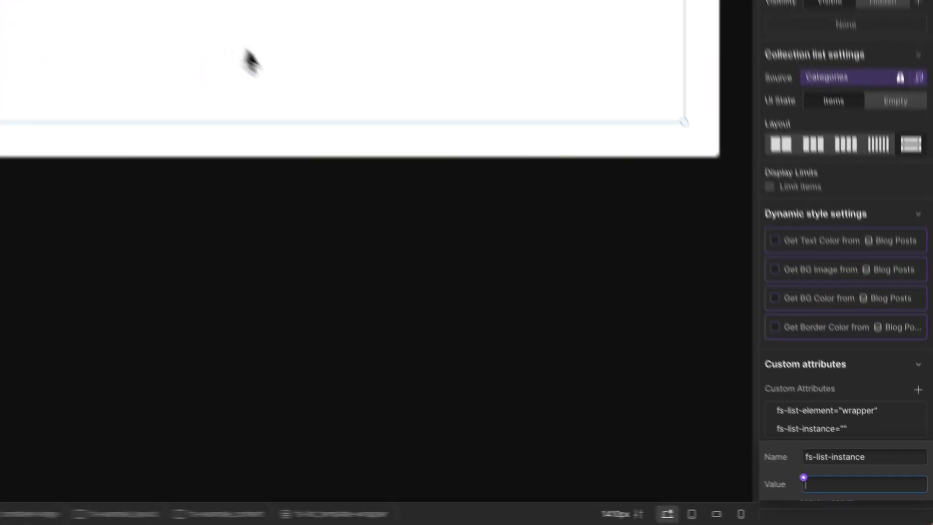
click(845, 492)
text(categories)
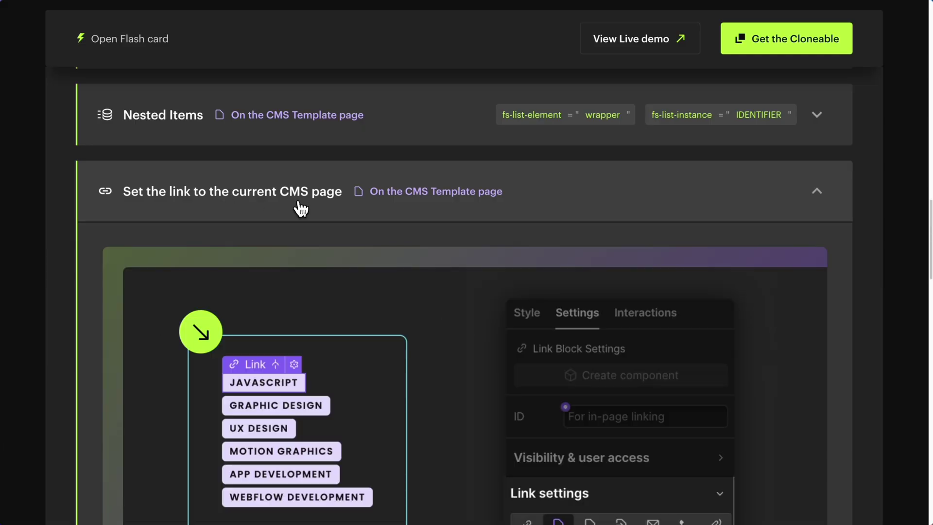
scroll(303, 209, down, 2)
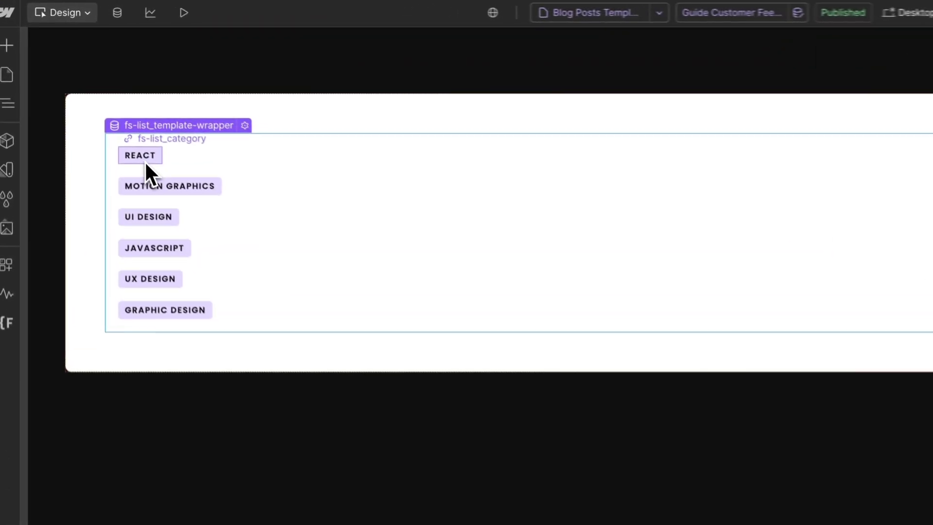
Link the fs-list_category tag to the Current Category page, then publish to selected domains
click(102, 105)
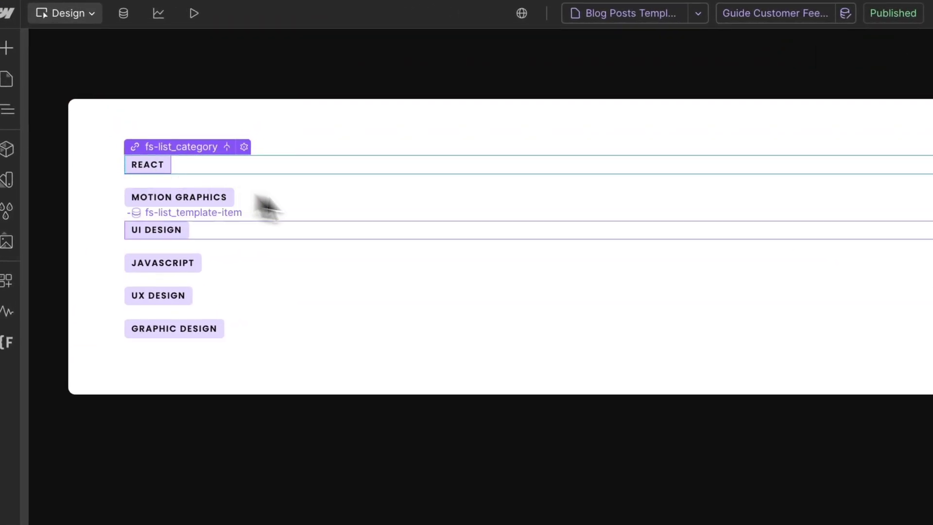
click(774, 200)
click(783, 224)
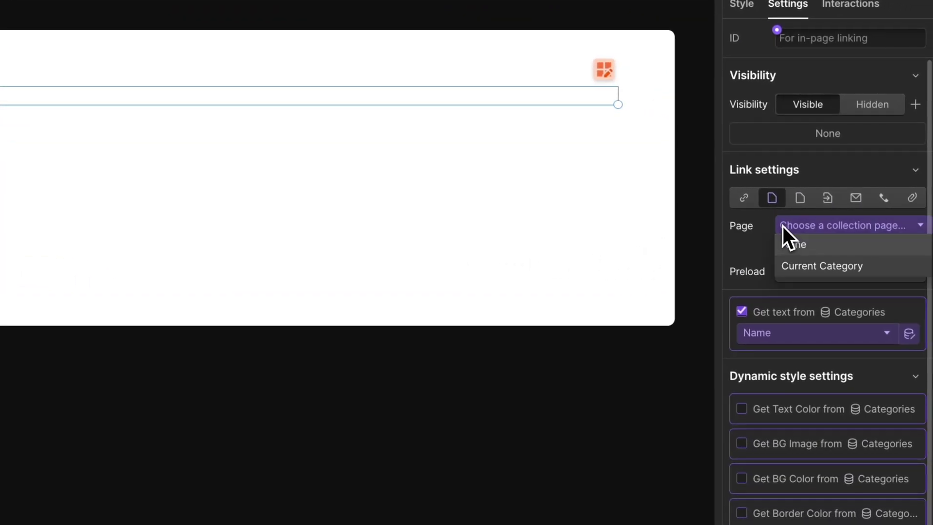
click(827, 266)
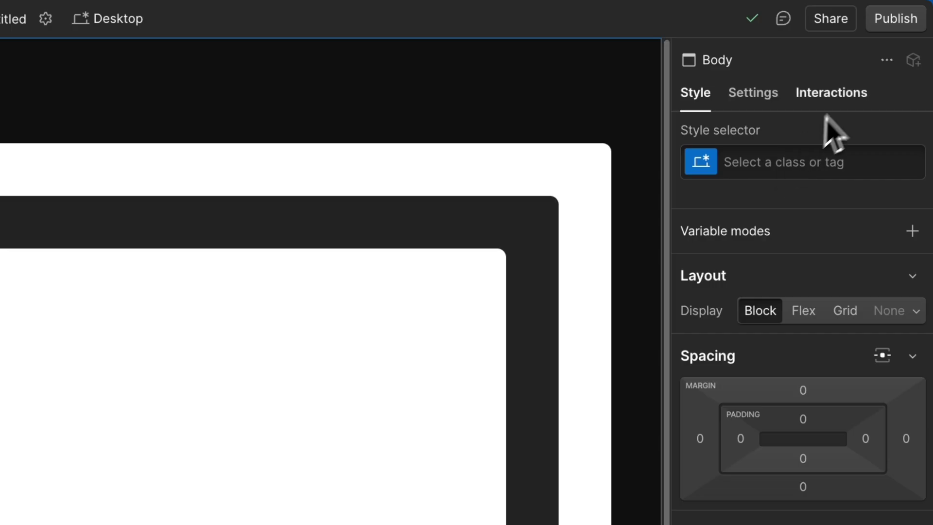
click(899, 20)
click(801, 326)
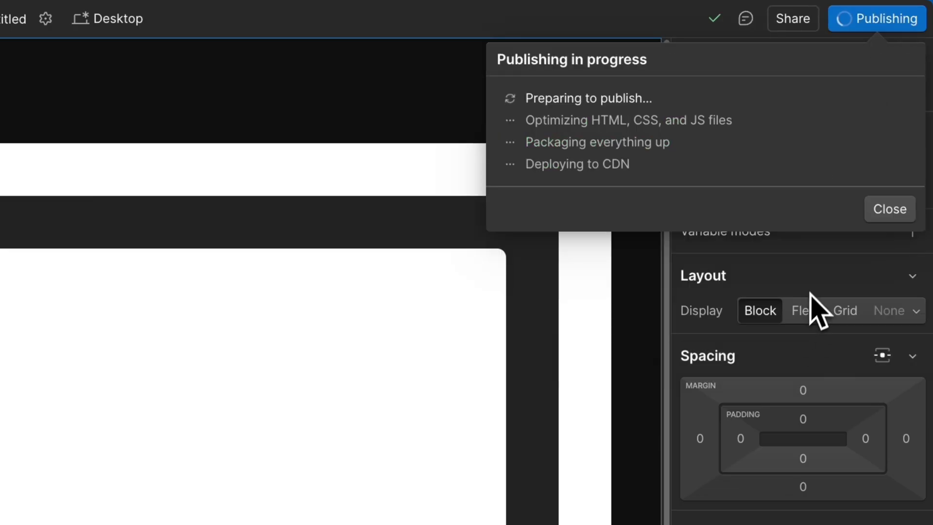
Open the published staging site and confirm each of the three blog cards shows its category tags
click(662, 120)
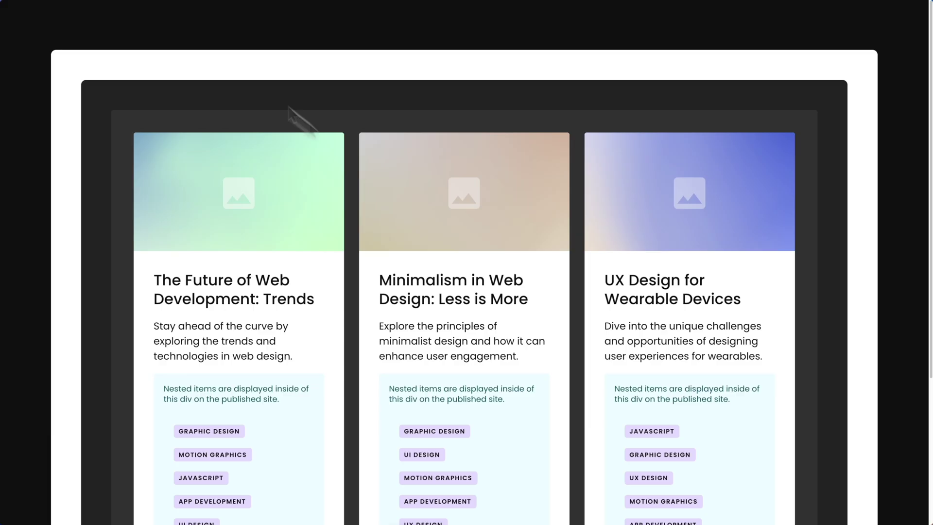
scroll(327, 302, down, 3)
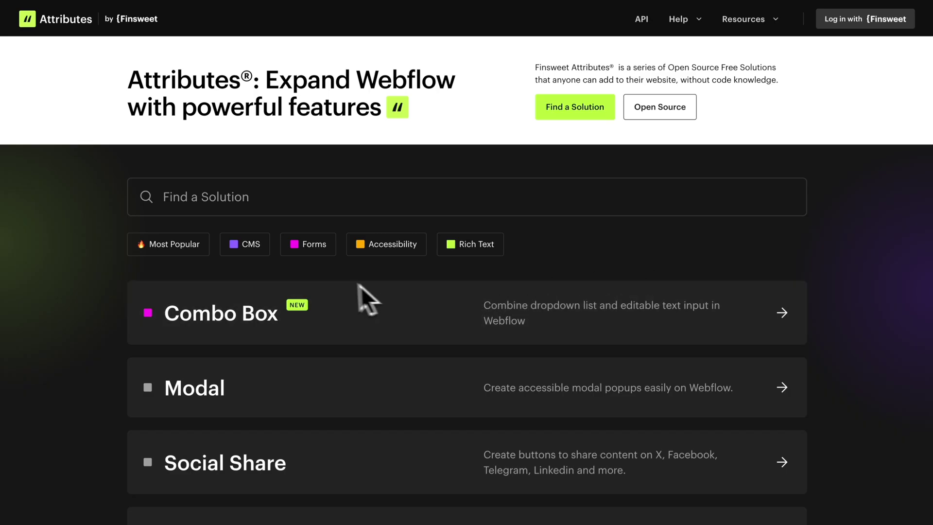
Filter the Finsweet Attributes solutions to Most Popular and scroll down past List Nest
click(204, 245)
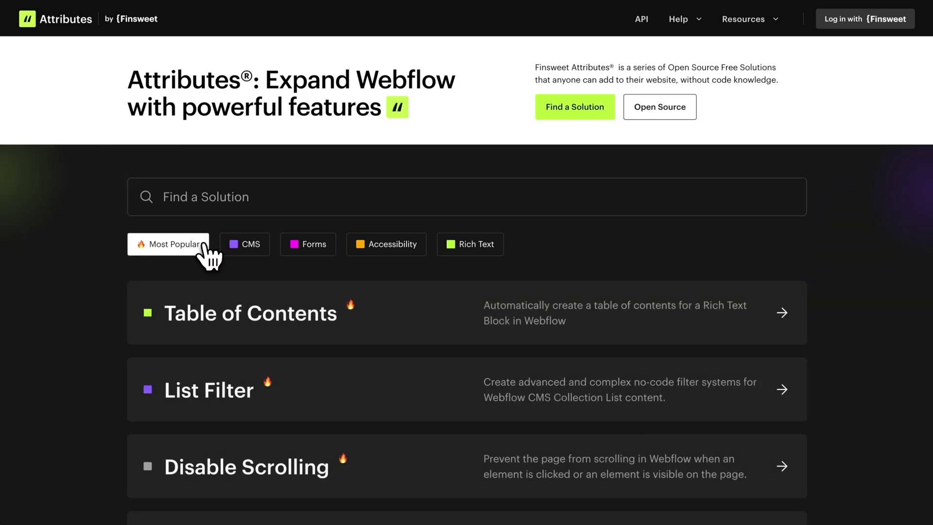
scroll(502, 337, down, 3)
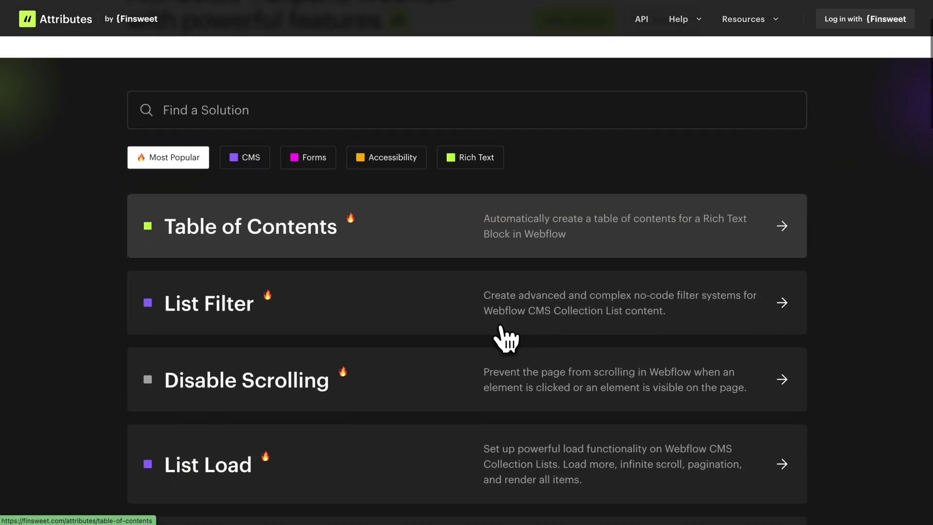
scroll(505, 338, down, 5)
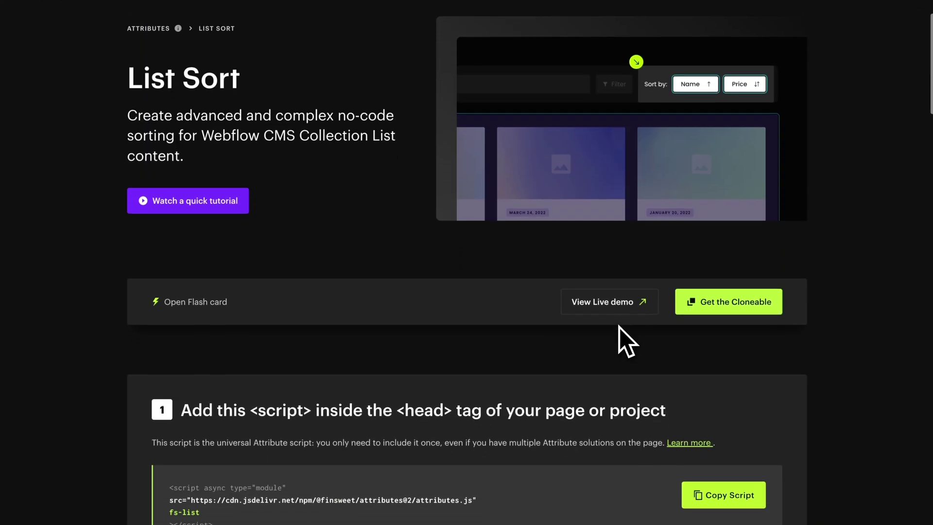
scroll(620, 328, down, 10)
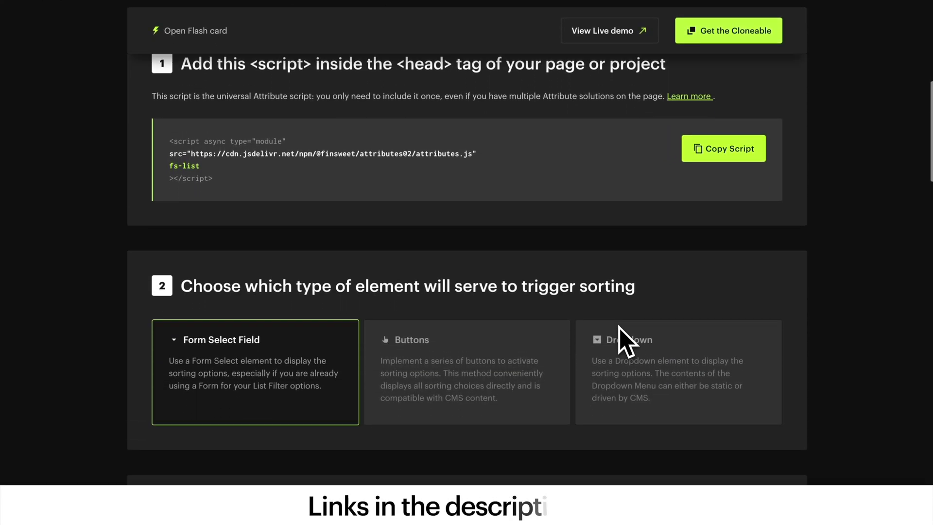
scroll(620, 328, down, 8)
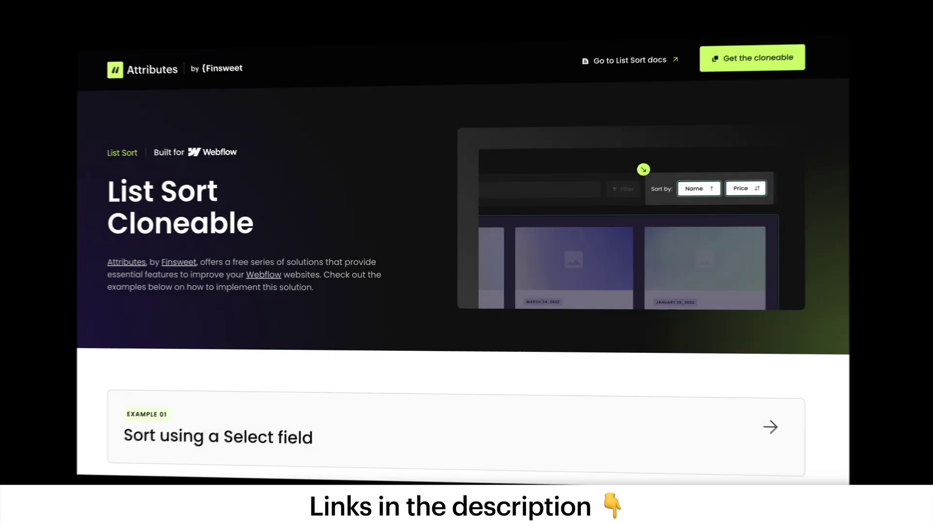